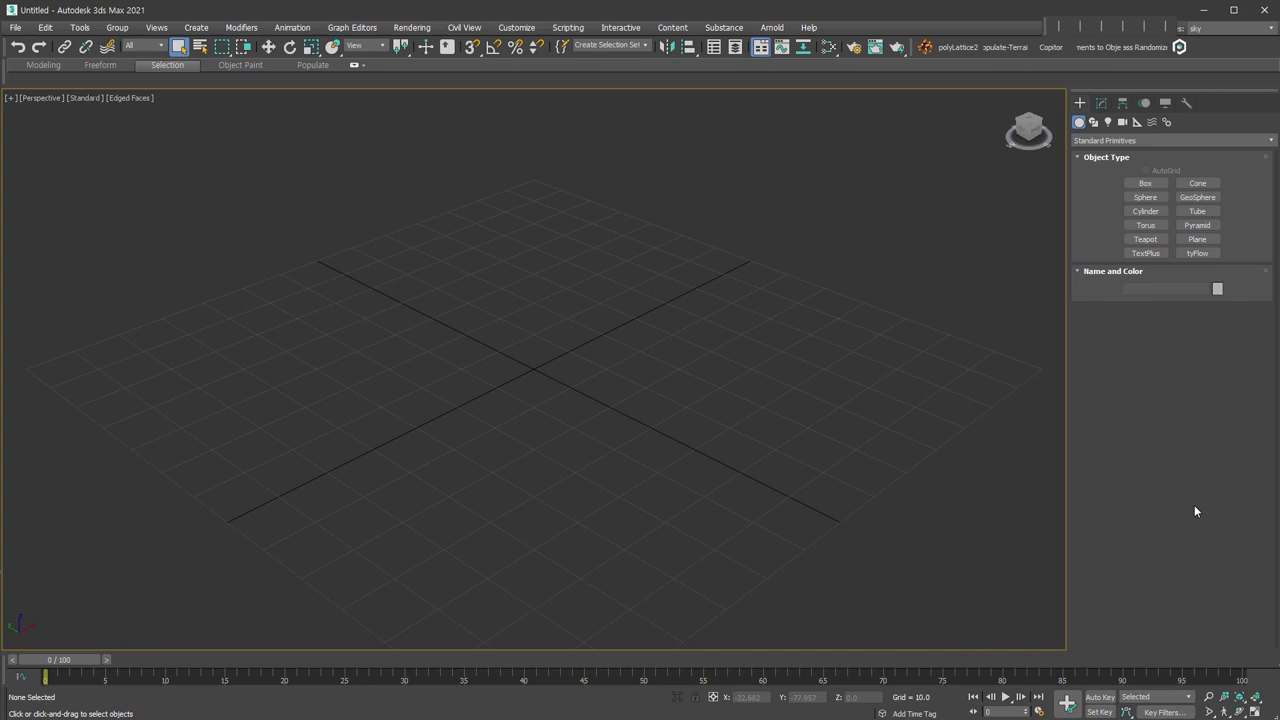
- Activate the Plane tool from the Standard Primitives buttons
left_click(1197, 239)
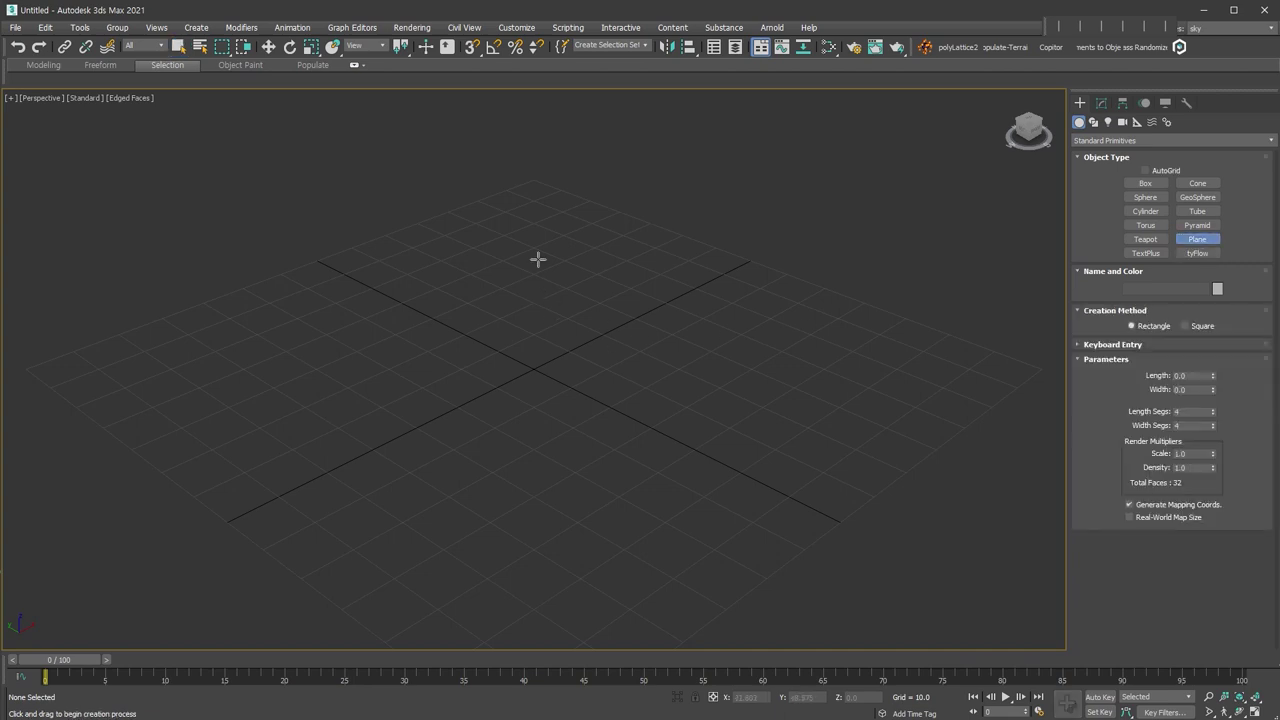
- Draw a large test plane and orbit to see its black underside, then back above
left_click_drag(538, 259, 645, 449)
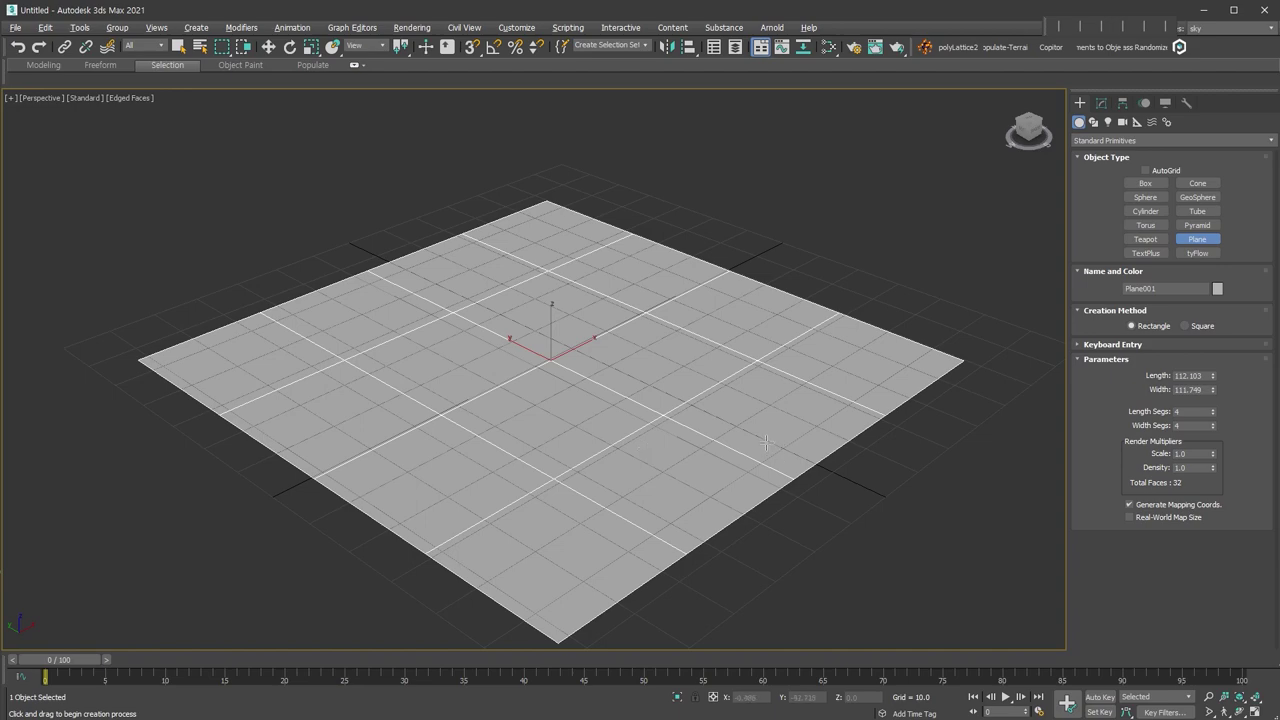
middle_click_drag(777, 445, 706, 337, "alt")
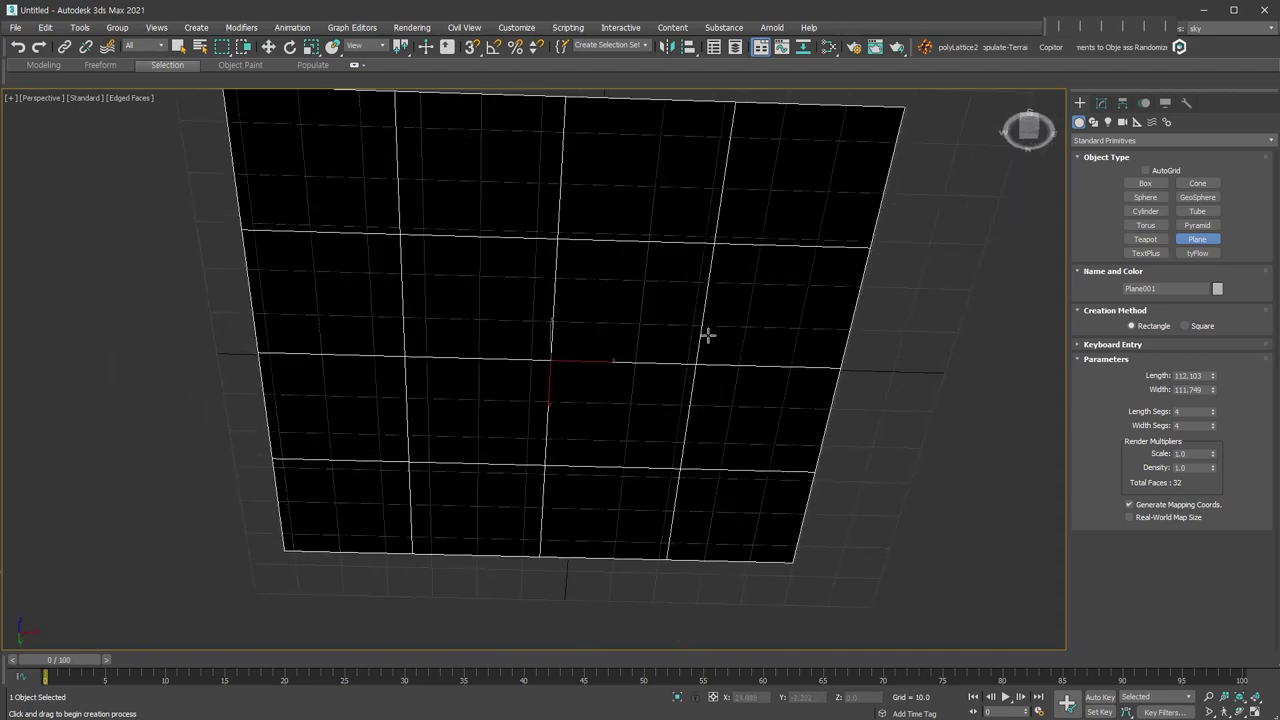
middle_click_drag(706, 337, 623, 405, "alt")
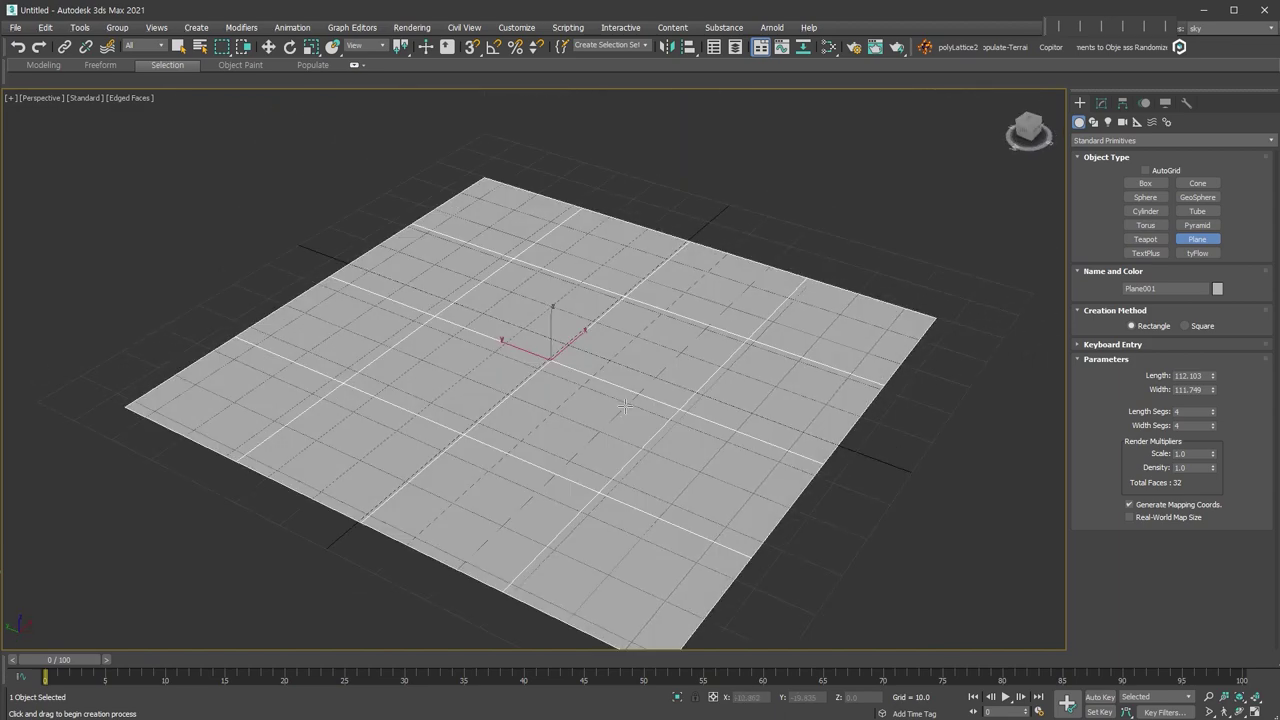
- Delete the test plane and switch to Box creation
right_click(623, 405)
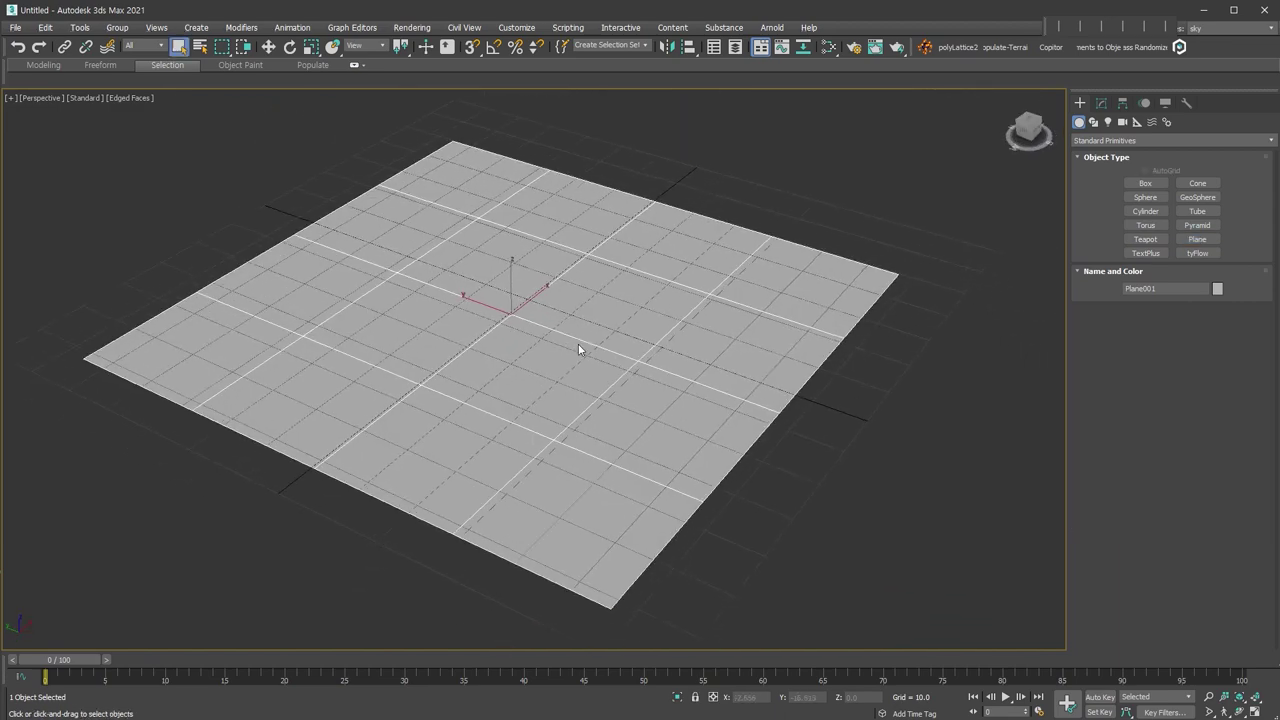
key("Delete")
left_click(1145, 183)
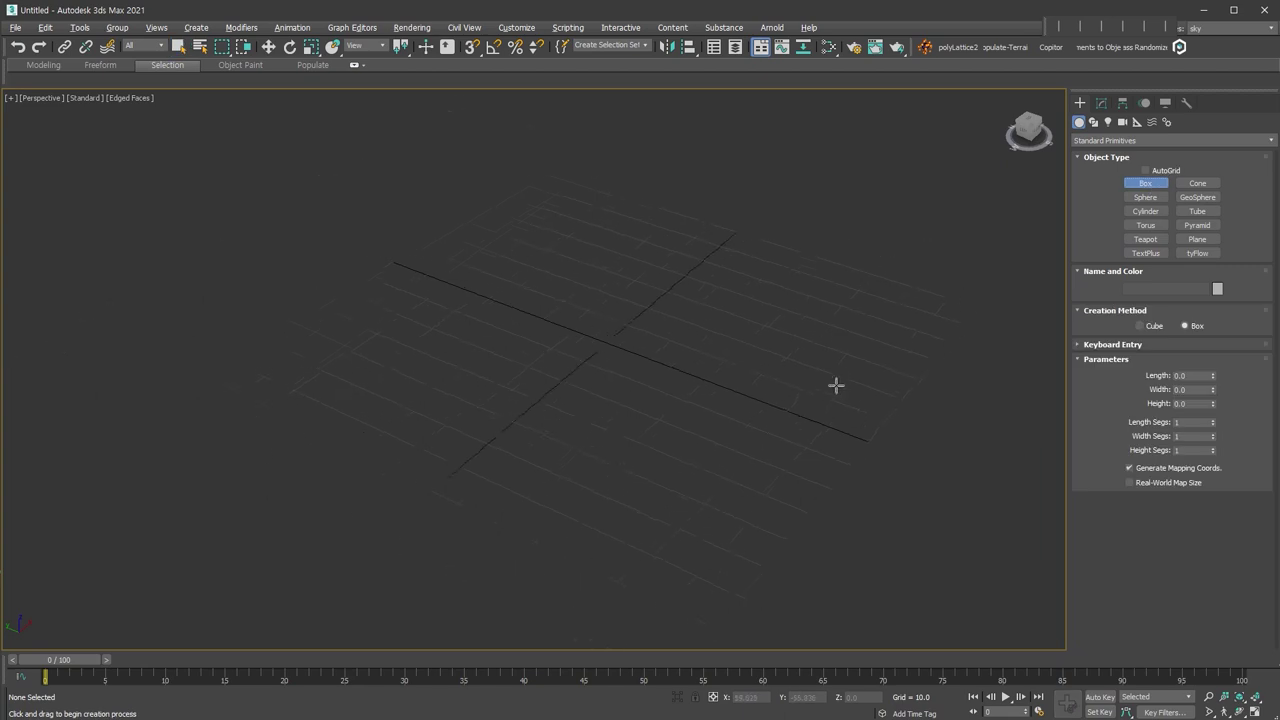
left_click_drag(488, 298, 594, 560)
left_click(751, 449)
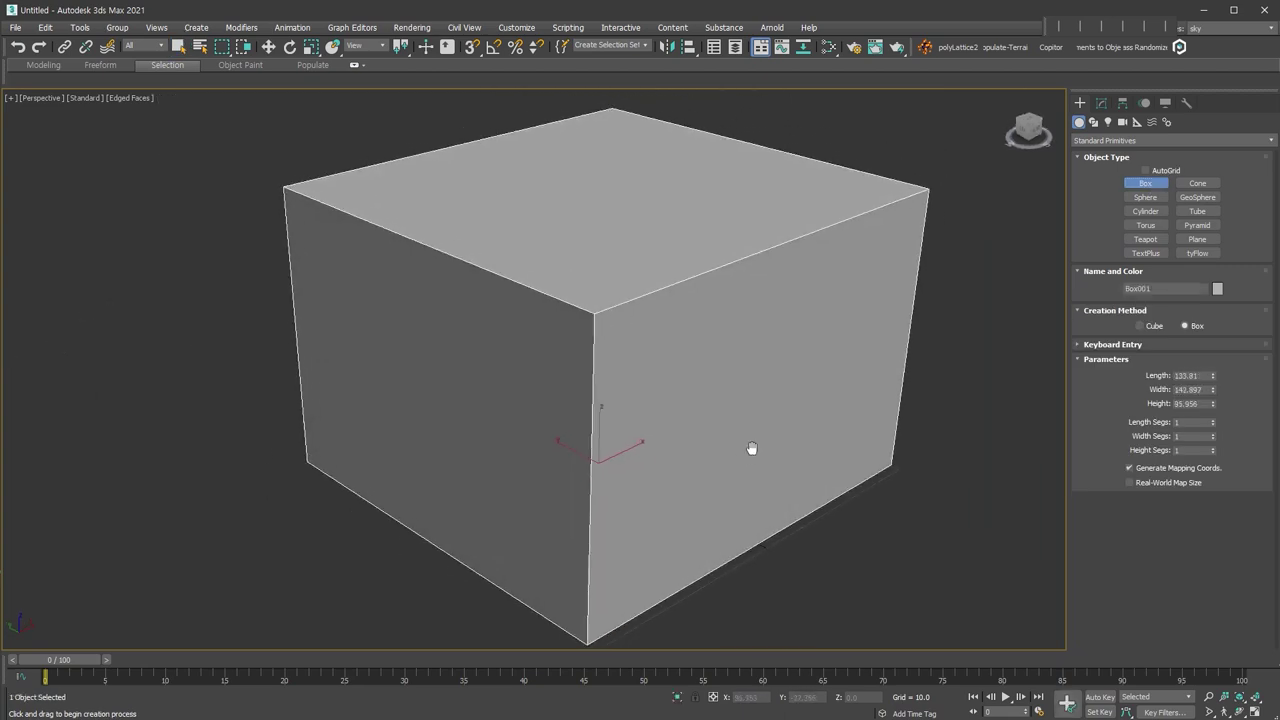
key("ctrl+shift+e")
left_click(1186, 410)
left_click(770, 380)
key("Delete")
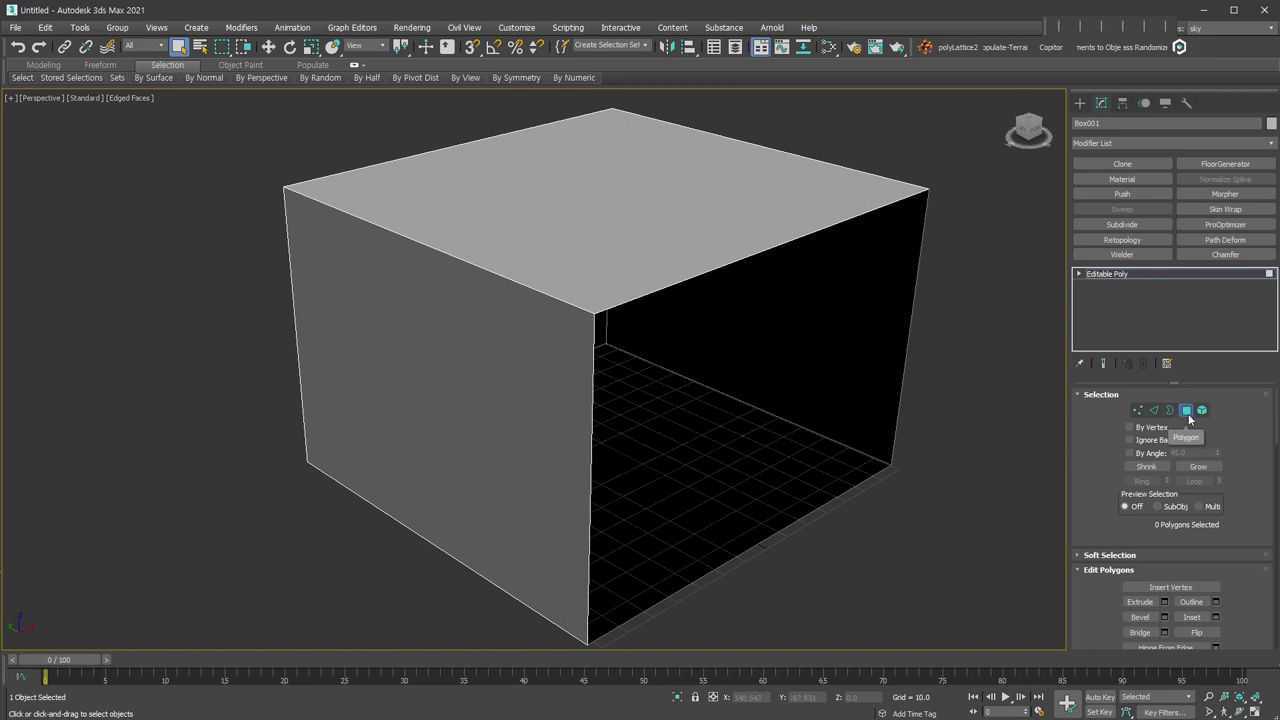
left_click(1186, 410)
mouse_move(994, 506)
middle_mouse_down("alt")
mouse_move(891, 498)
mouse_move(994, 503)
middle_mouse_up("alt")
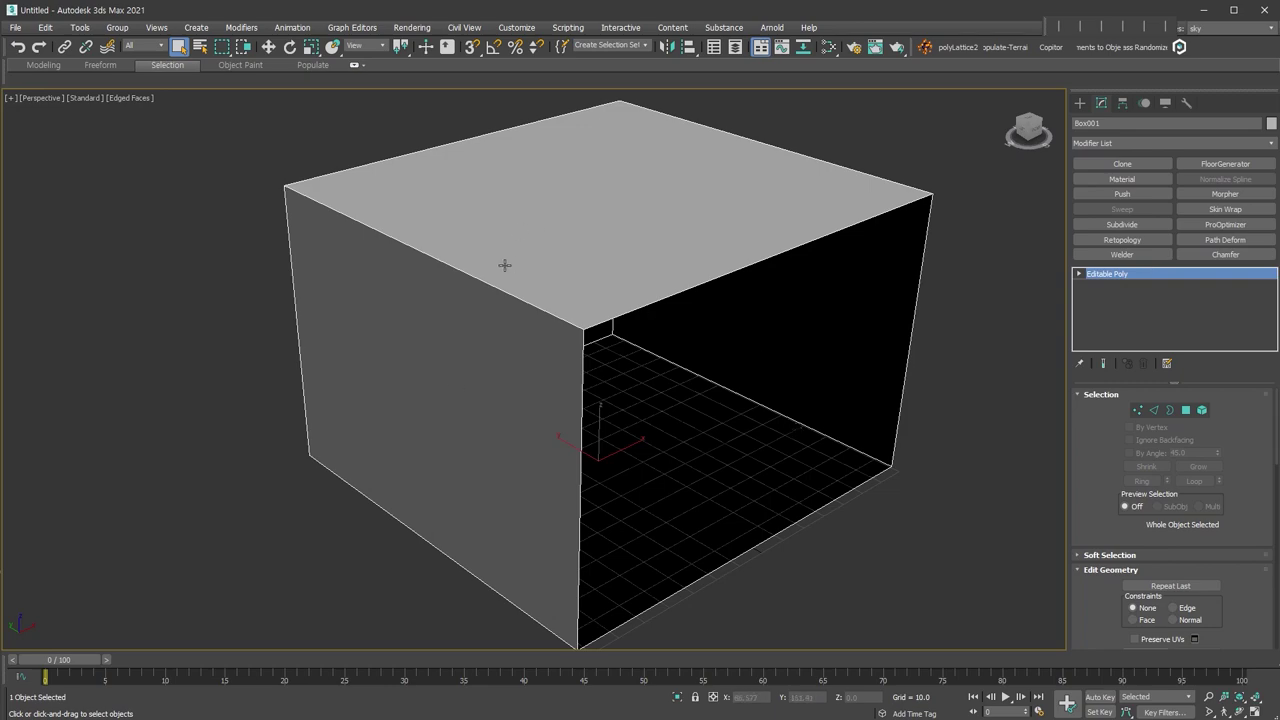
mouse_move(737, 359)
middle_mouse_down("alt")
mouse_move(689, 351)
mouse_move(731, 351)
middle_mouse_up("alt")
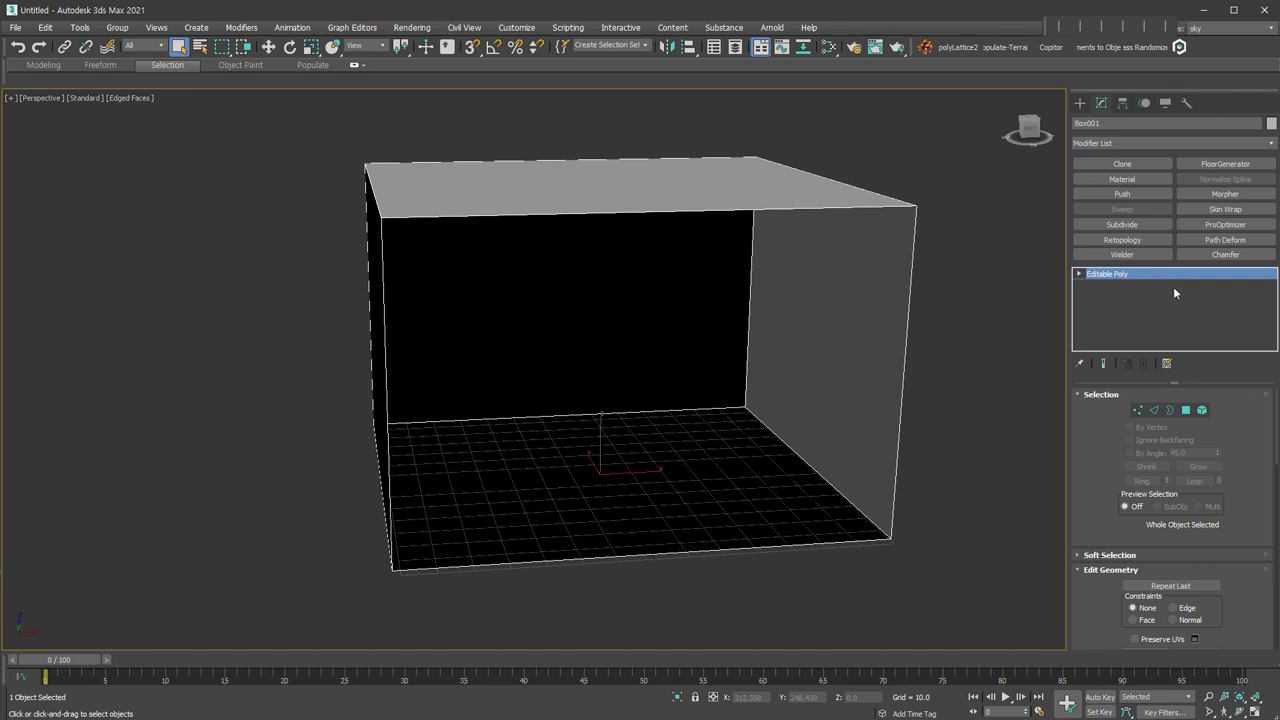
key("Delete")
left_click(1079, 103)
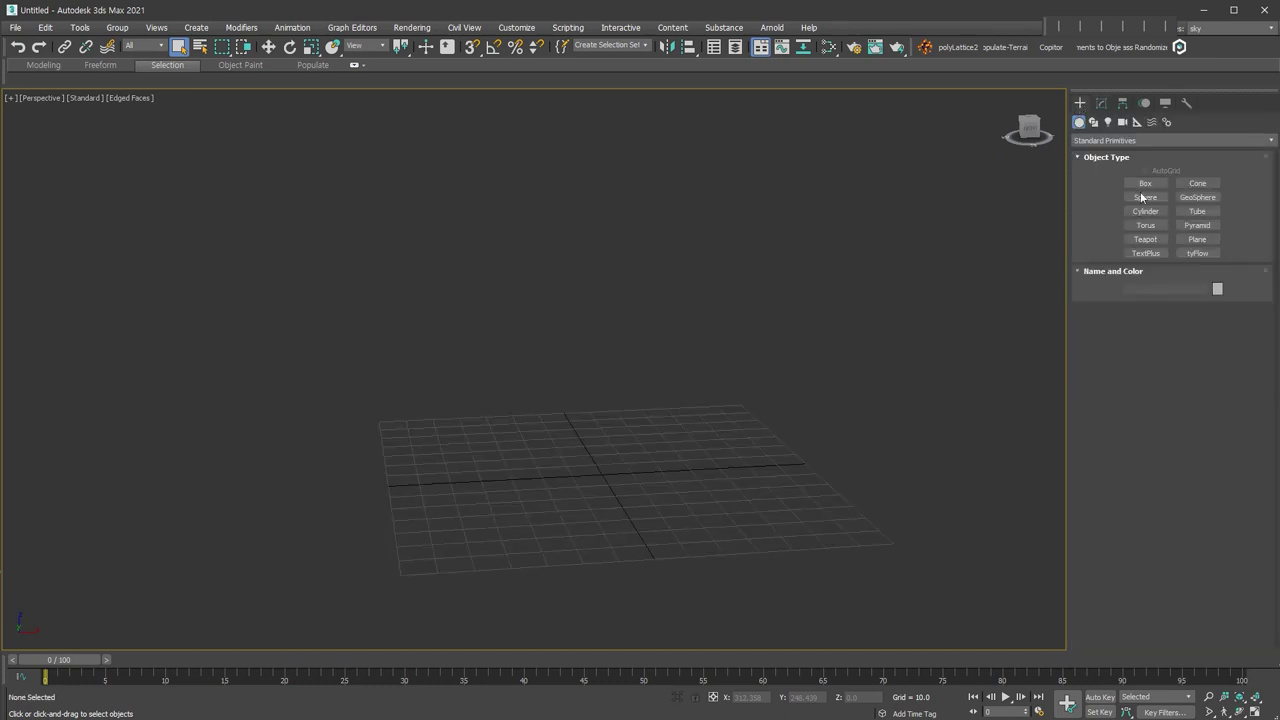
- Draw a large test plane, Plane001, on the grid from a higher view angle
left_click(1197, 239)
middle_click_drag(706, 380, 608, 260, "alt")
left_click_drag(576, 255, 591, 586)
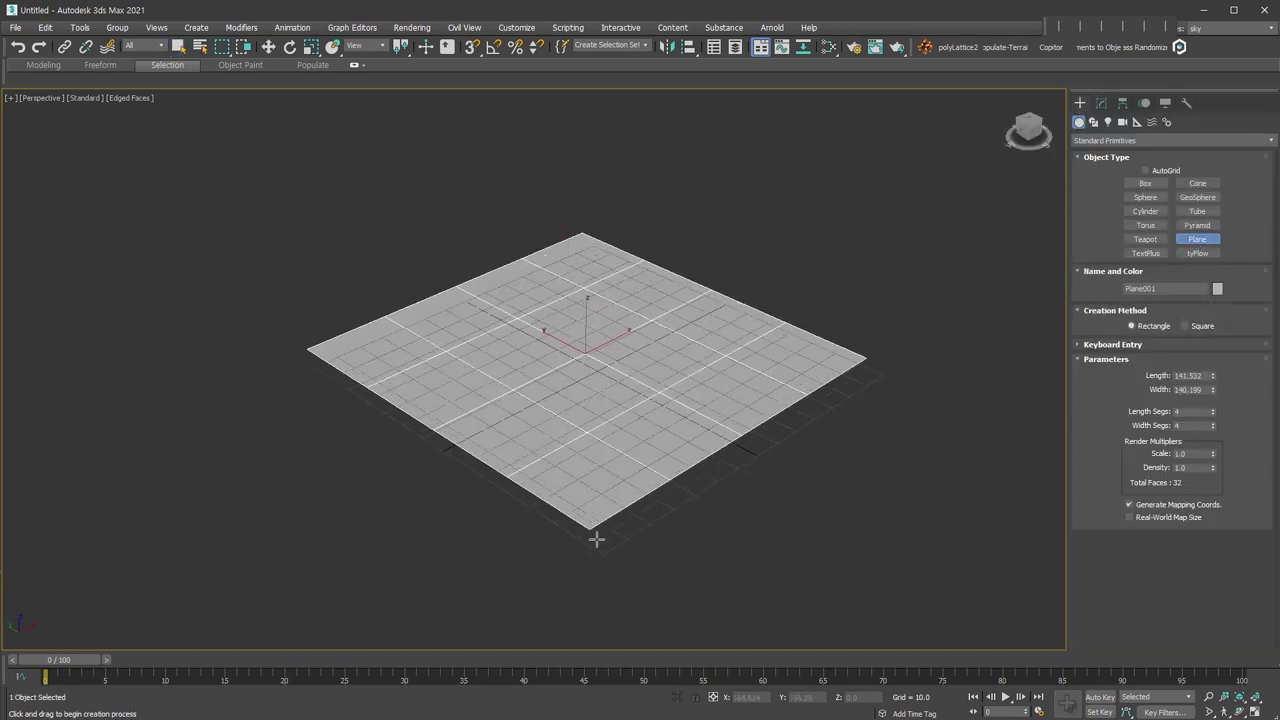
right_click(716, 553)
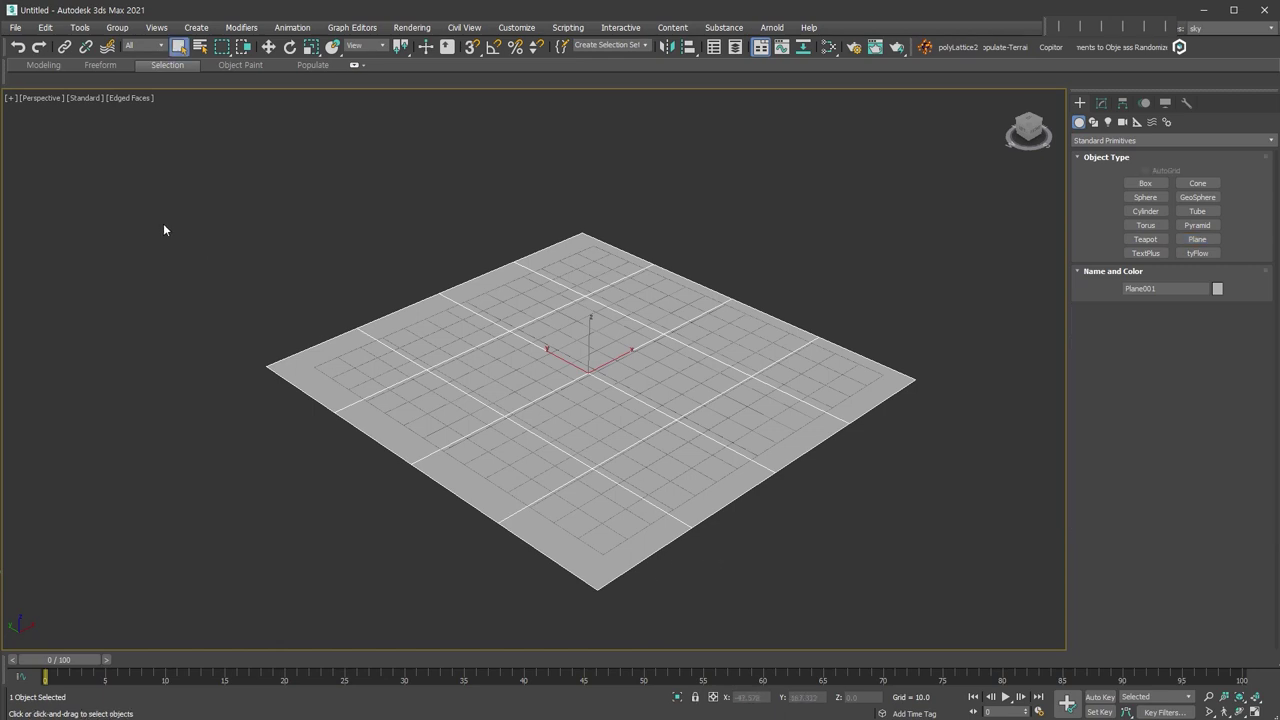
- Switch viewport shading to High Quality and orbit low around the plane
left_click(86, 100)
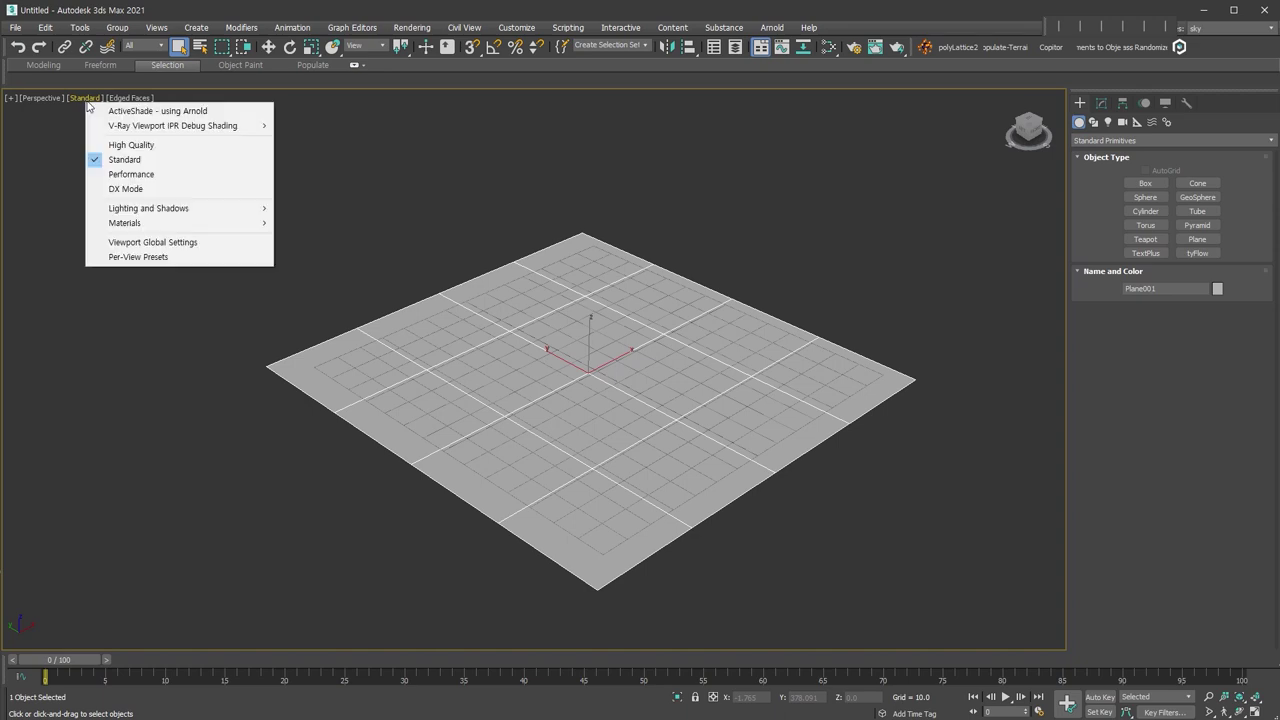
left_click(173, 147)
mouse_move(689, 389)
middle_mouse_down("alt")
mouse_move(620, 301)
mouse_move(612, 245)
middle_mouse_up("alt")
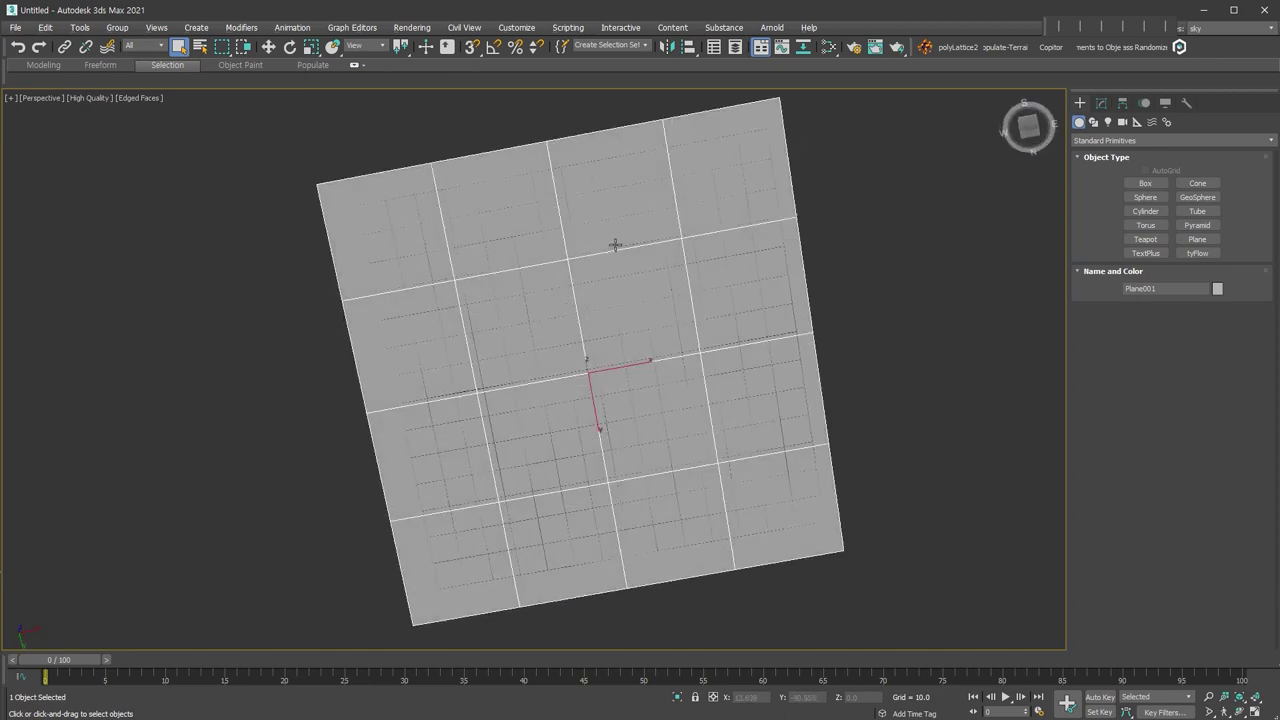
middle_click_drag(615, 245, 680, 500, "alt")
- Tilt the plane steeply upright with Select and Rotate, then delete it
right_click(614, 337)
left_click(630, 353)
mouse_move(575, 340)
left_mouse_down()
mouse_move(538, 308)
mouse_move(586, 354)
mouse_move(640, 294)
mouse_move(726, 314)
mouse_move(803, 361)
mouse_move(978, 388)
mouse_move(571, 293)
mouse_move(649, 206)
left_mouse_up()
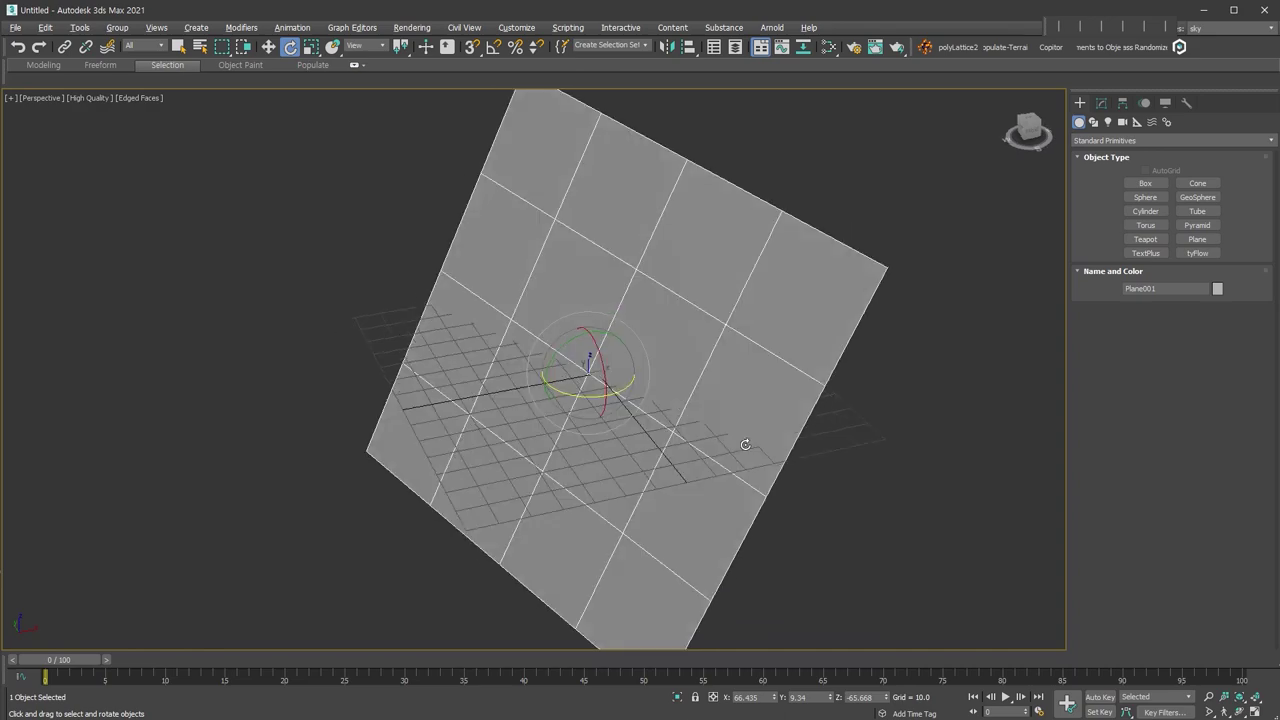
middle_click_drag(649, 206, 634, 418, "alt")
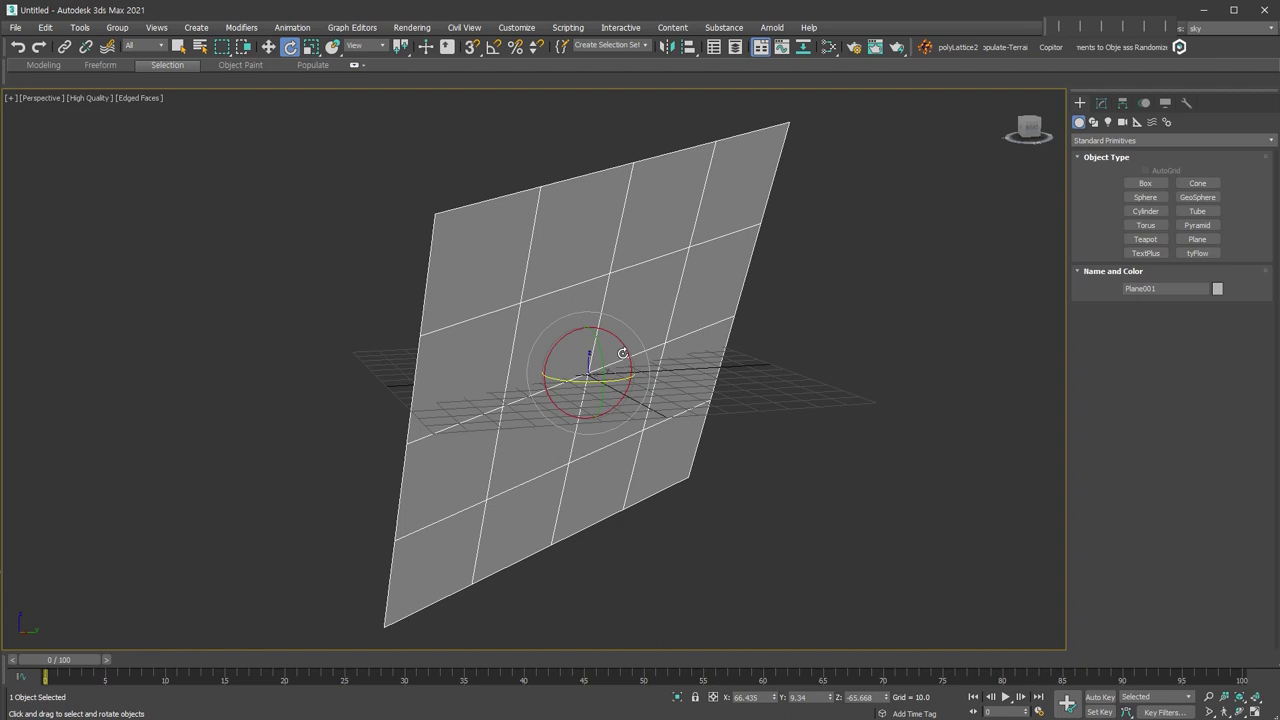
left_click_drag(636, 413, 741, 420)
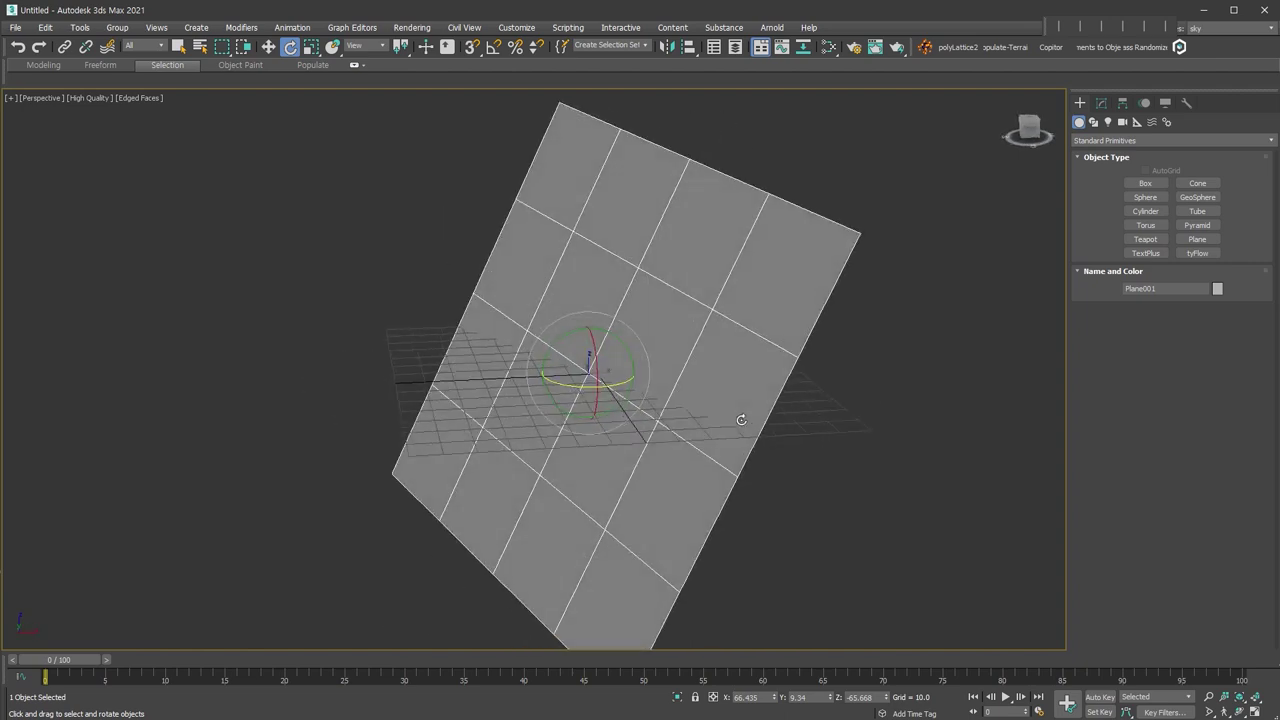
key("Delete")
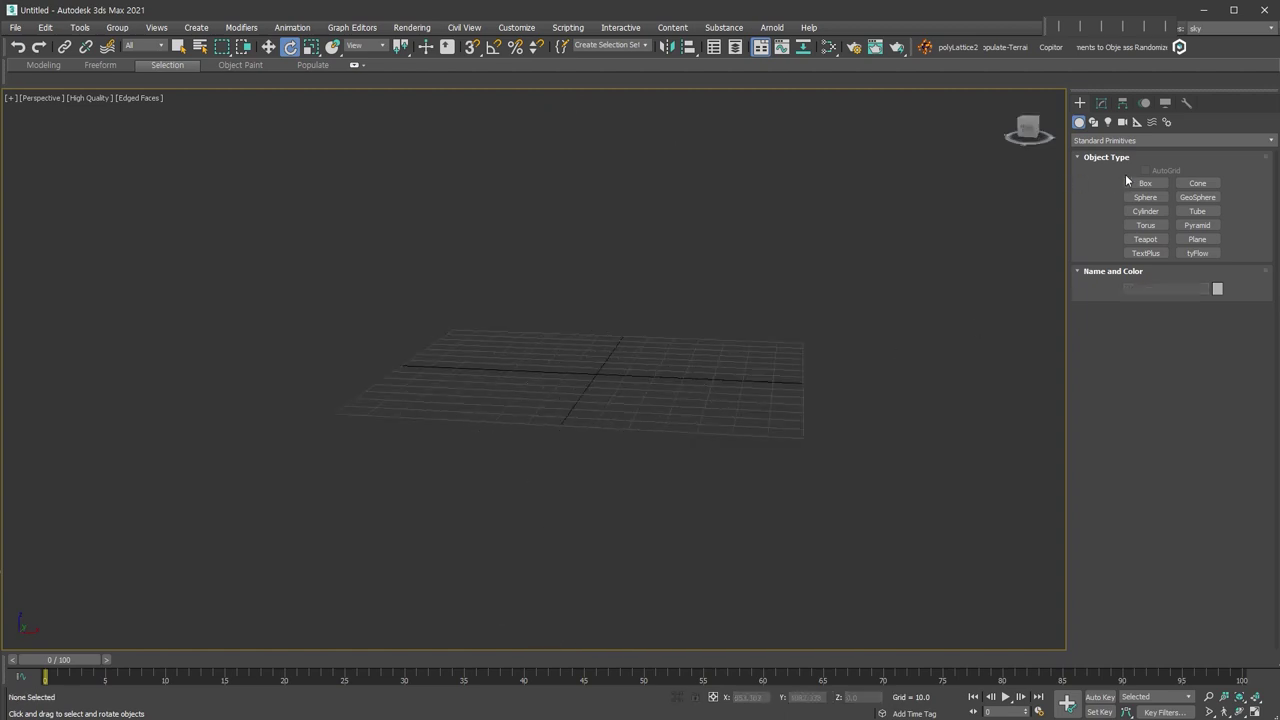
- Create a box as Editable Poly and delete its front polygon
left_click(1145, 183)
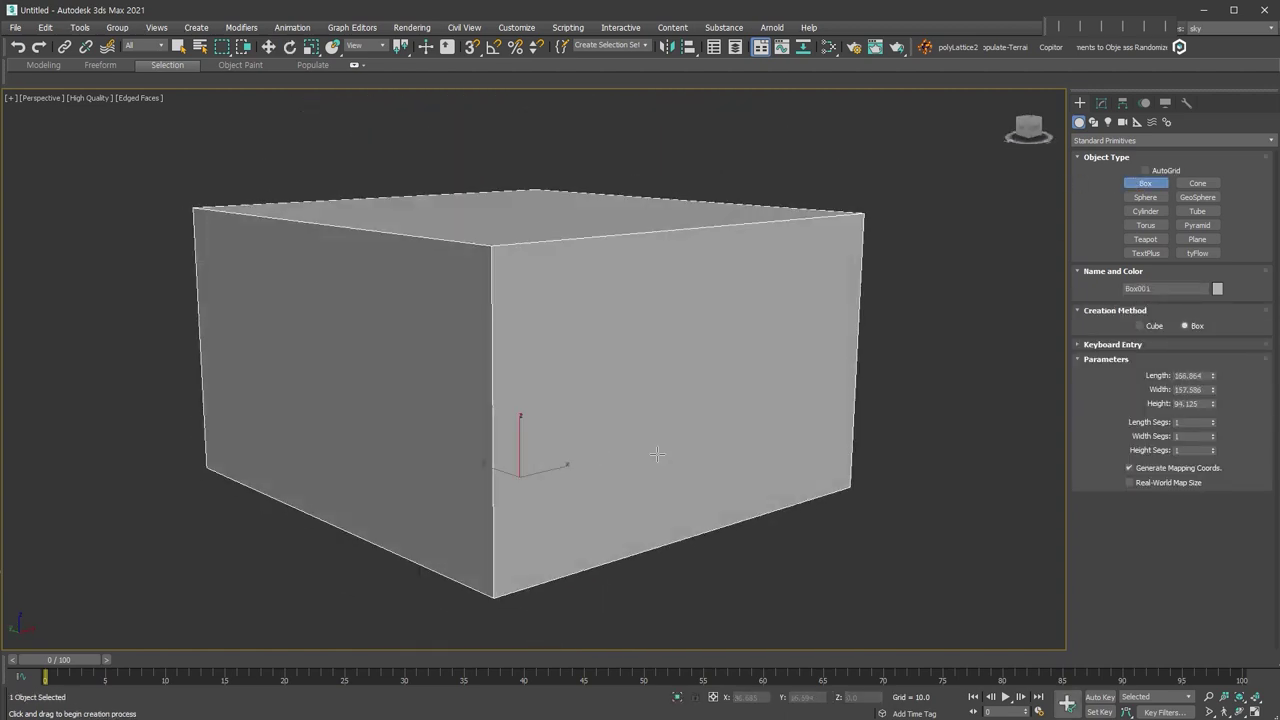
left_click(1186, 410)
left_click(774, 403)
key("Delete")
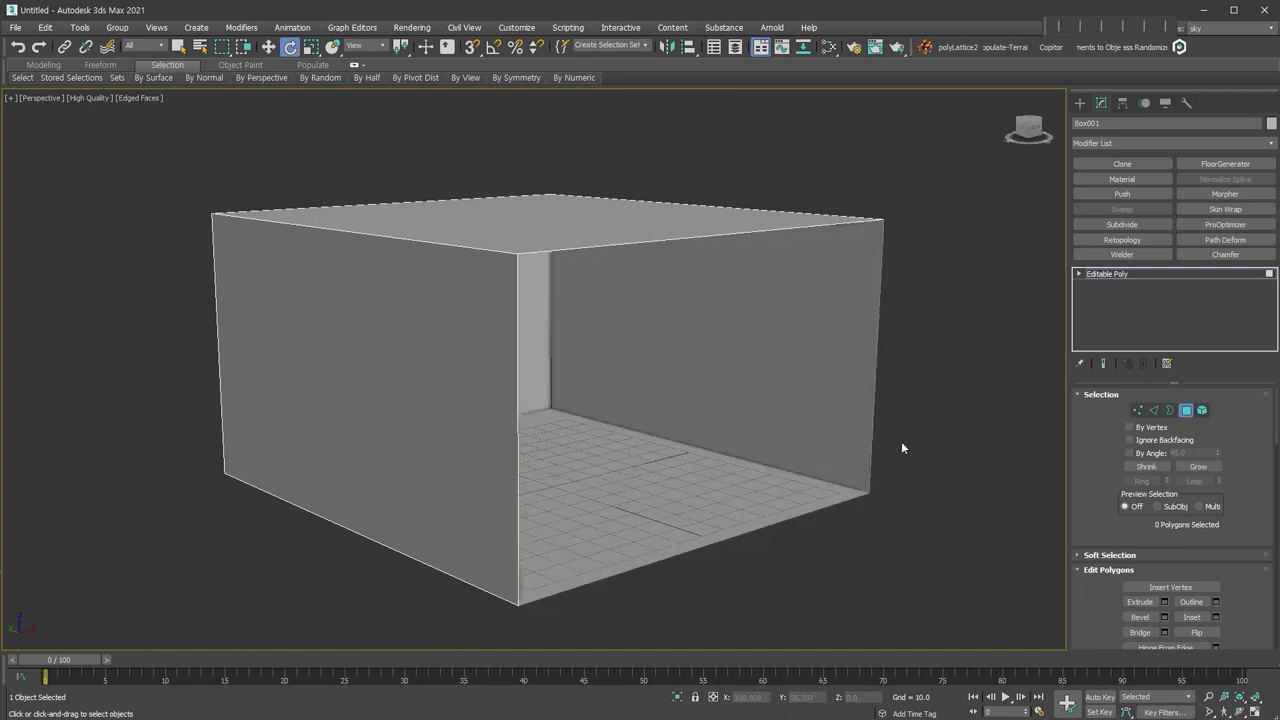
right_click(941, 452)
left_click(450, 125)
- Switch viewport shading to Standard, then Performance, and view the box interior
left_click(88, 98)
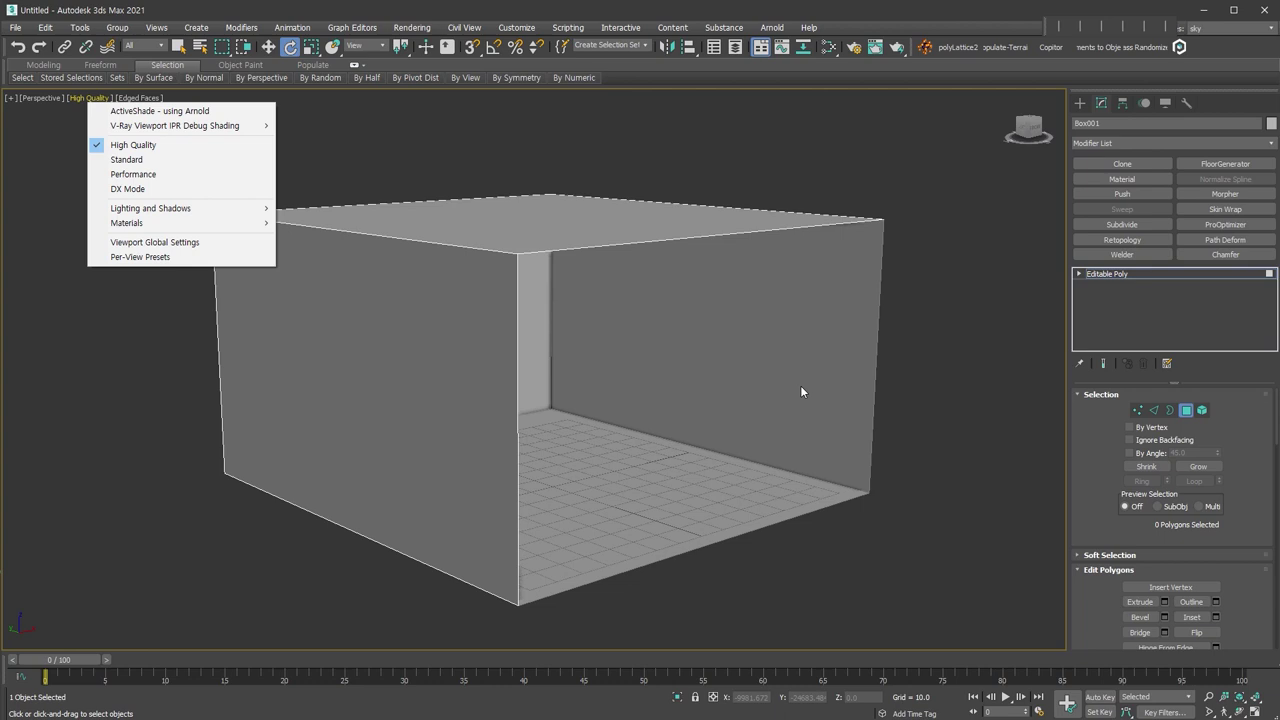
left_click(195, 160)
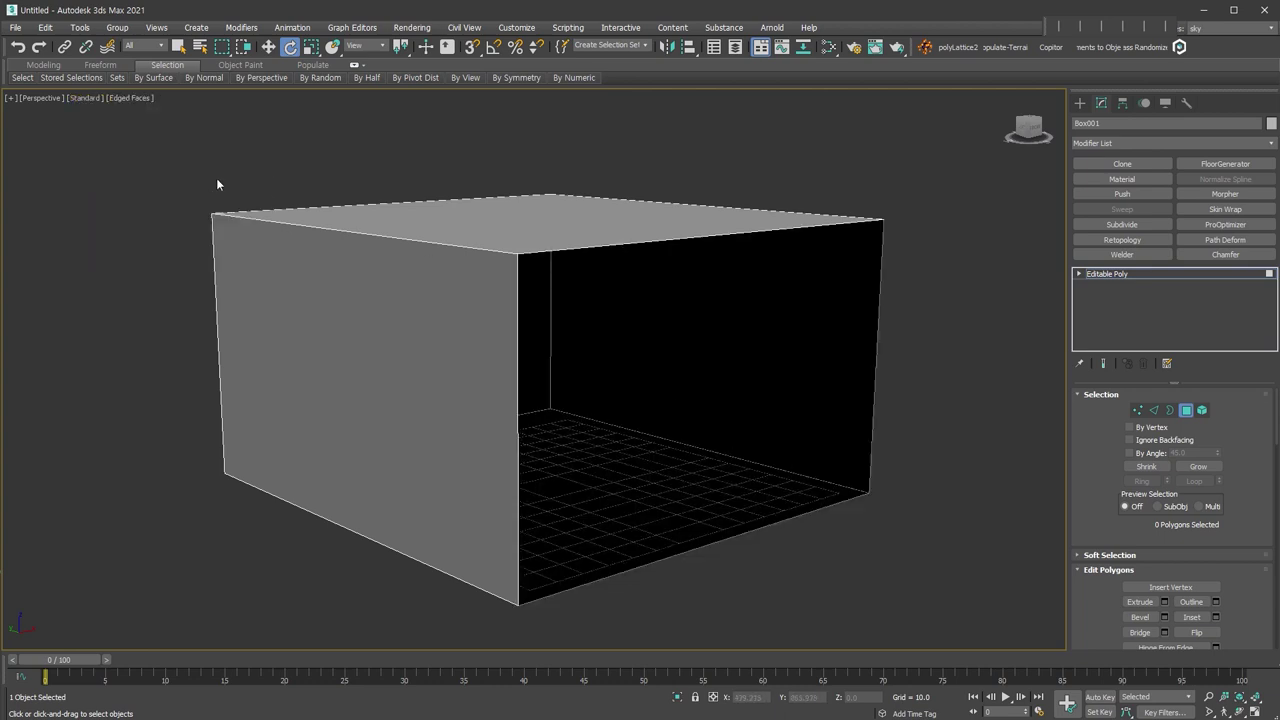
left_click(85, 98)
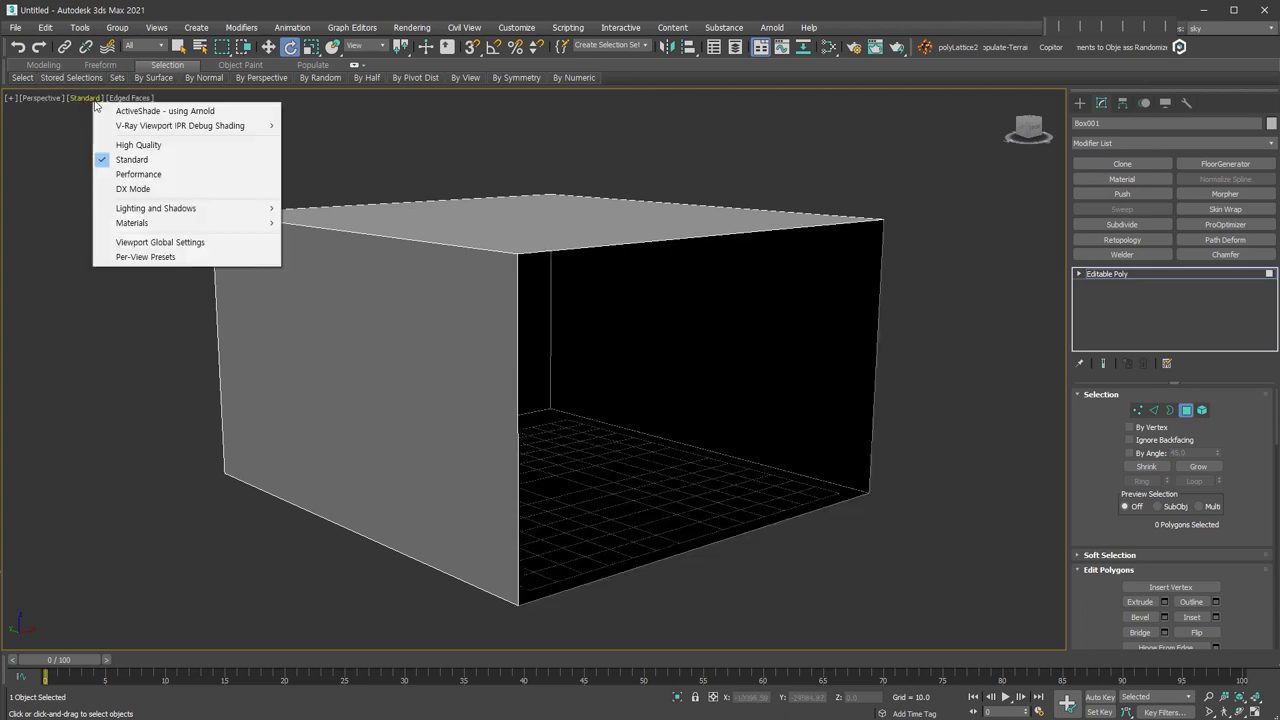
left_click(184, 175)
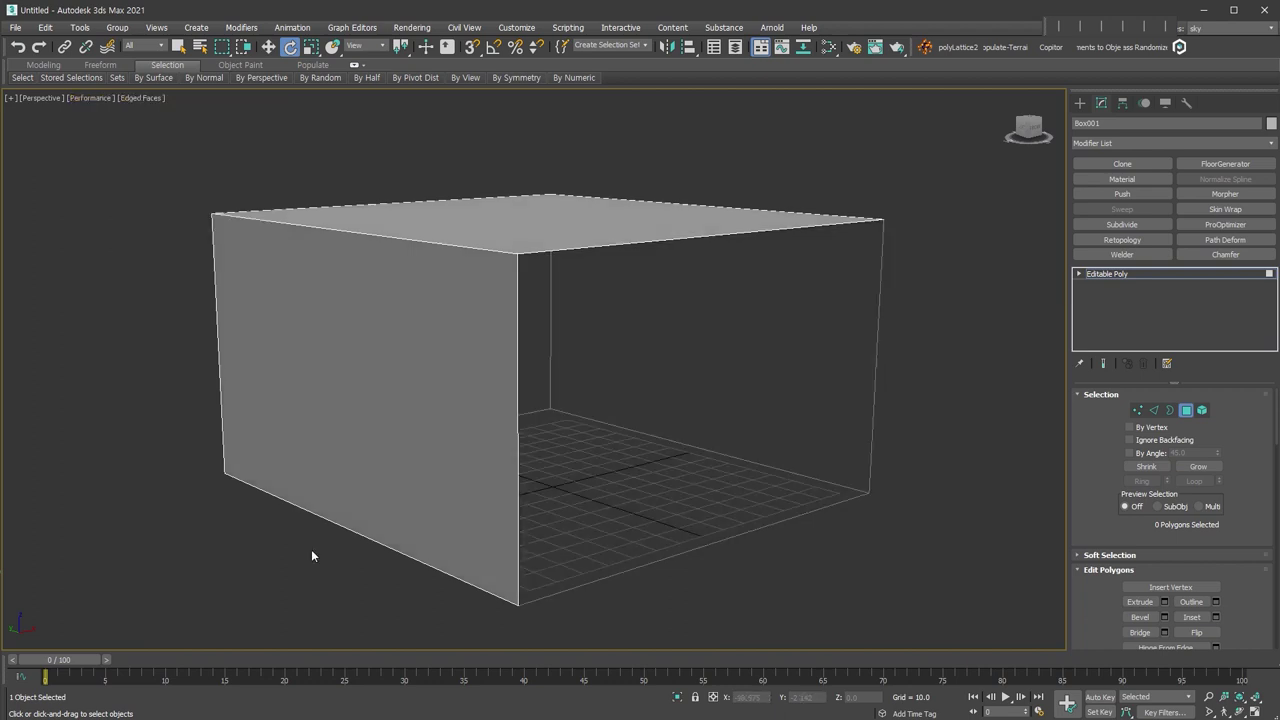
middle_click_drag(843, 500, 865, 489, "alt")
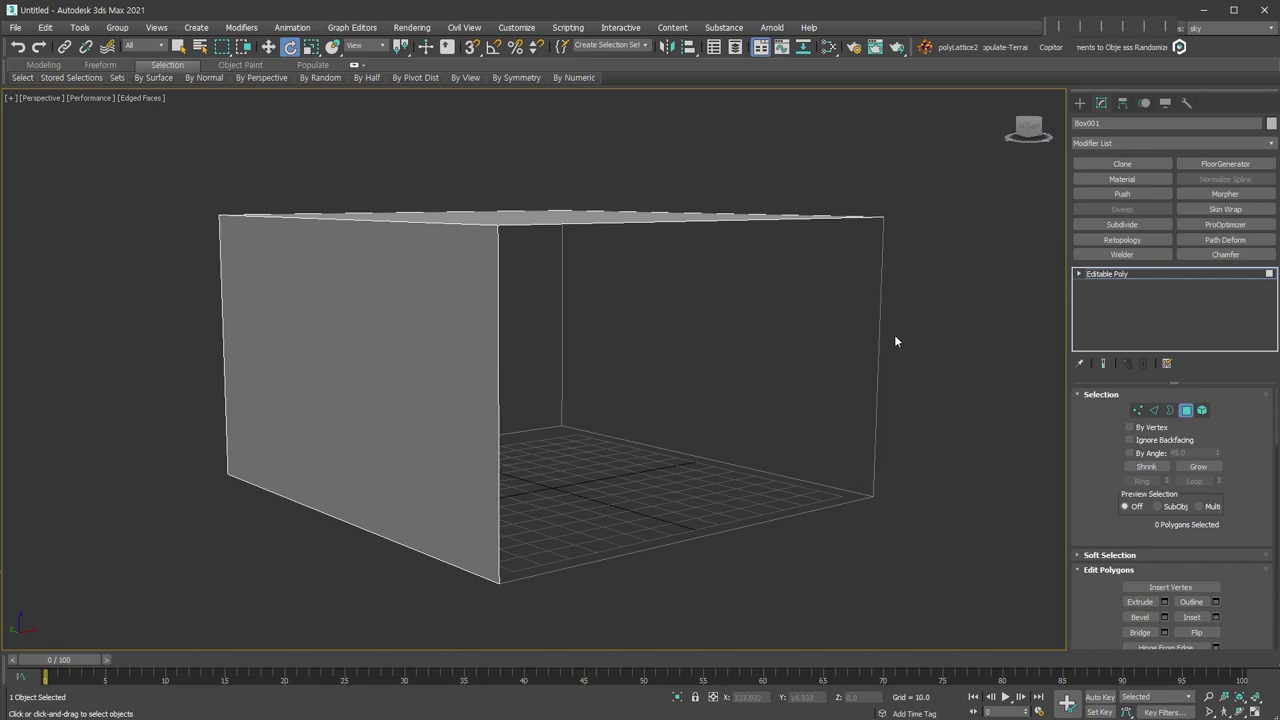
left_click(1079, 103)
left_click(1146, 183)
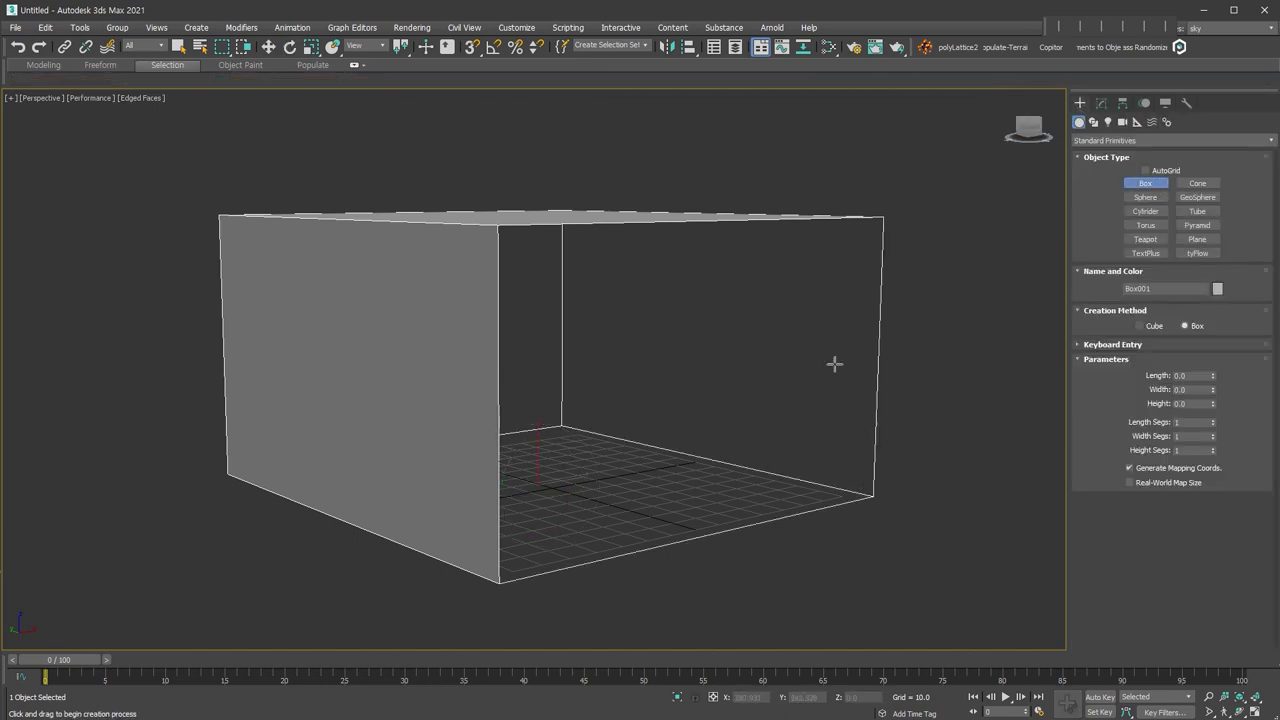
- Draw a tall pillar box at the room's right corner, then select Box001
left_click_drag(786, 443, 826, 440)
key("e")
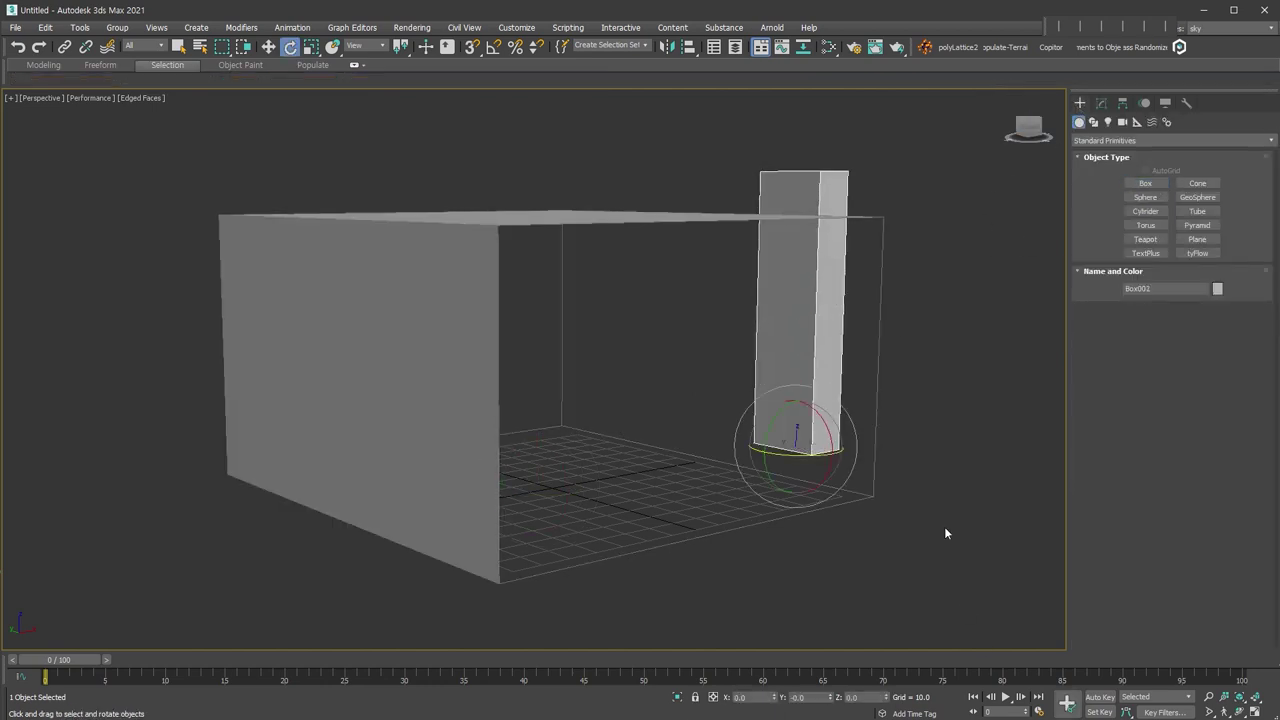
left_click(959, 512)
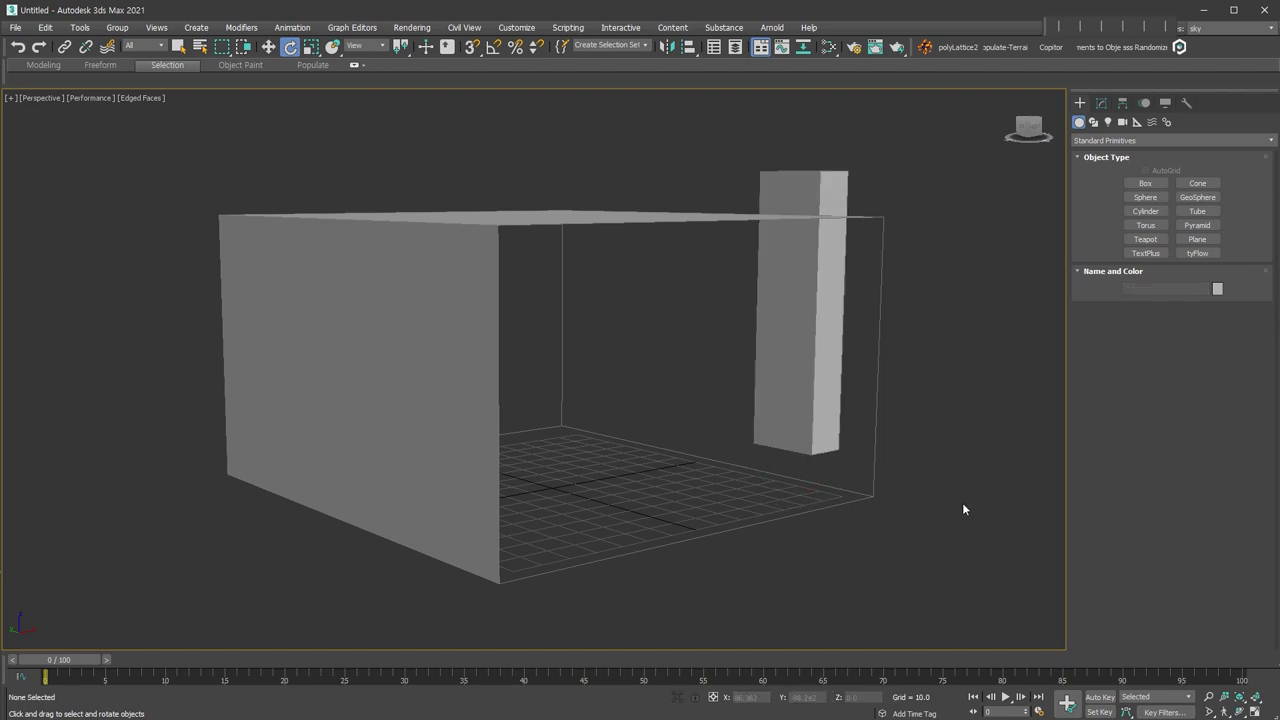
left_click(878, 505)
middle_click_drag(878, 505, 899, 515, "alt")
- Switch viewport shading to DX Mode and orbit around the room
left_click(90, 98)
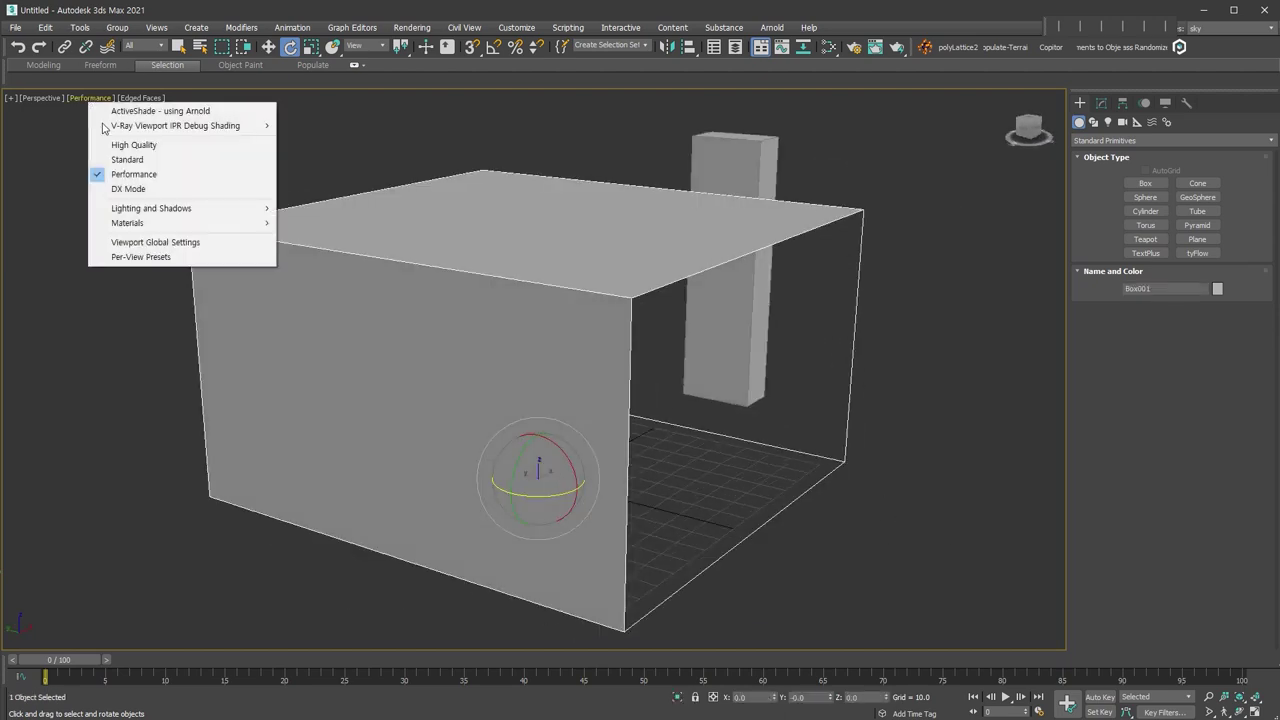
left_click(148, 189)
middle_click_drag(817, 397, 787, 383, "alt")
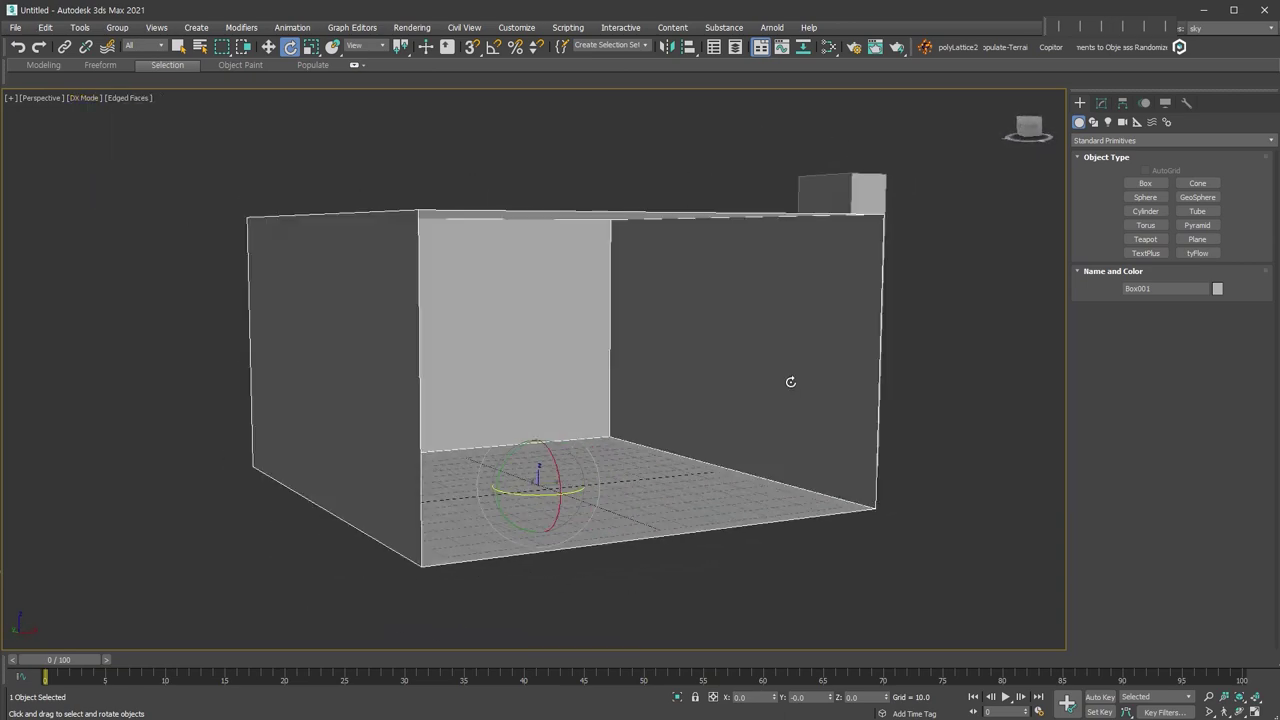
left_click(790, 382)
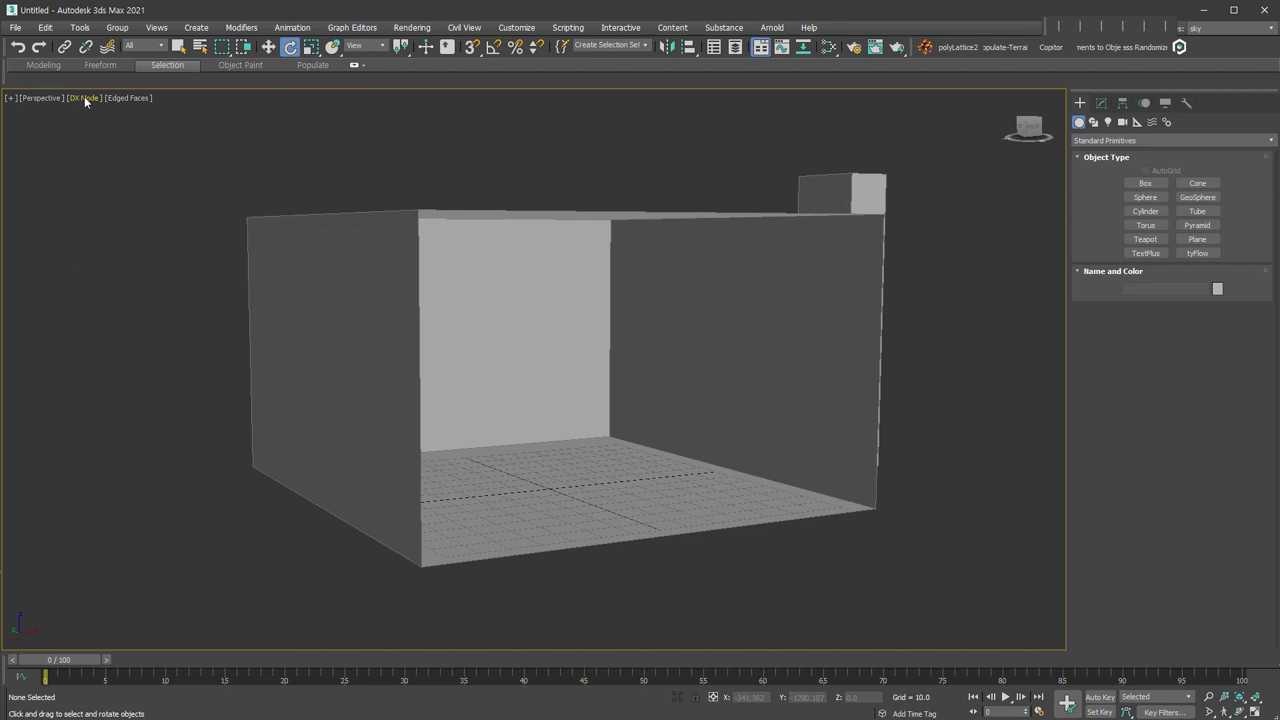
- Switch shading to Performance then Standard, orbit into the room, and select Box001
left_click(85, 97)
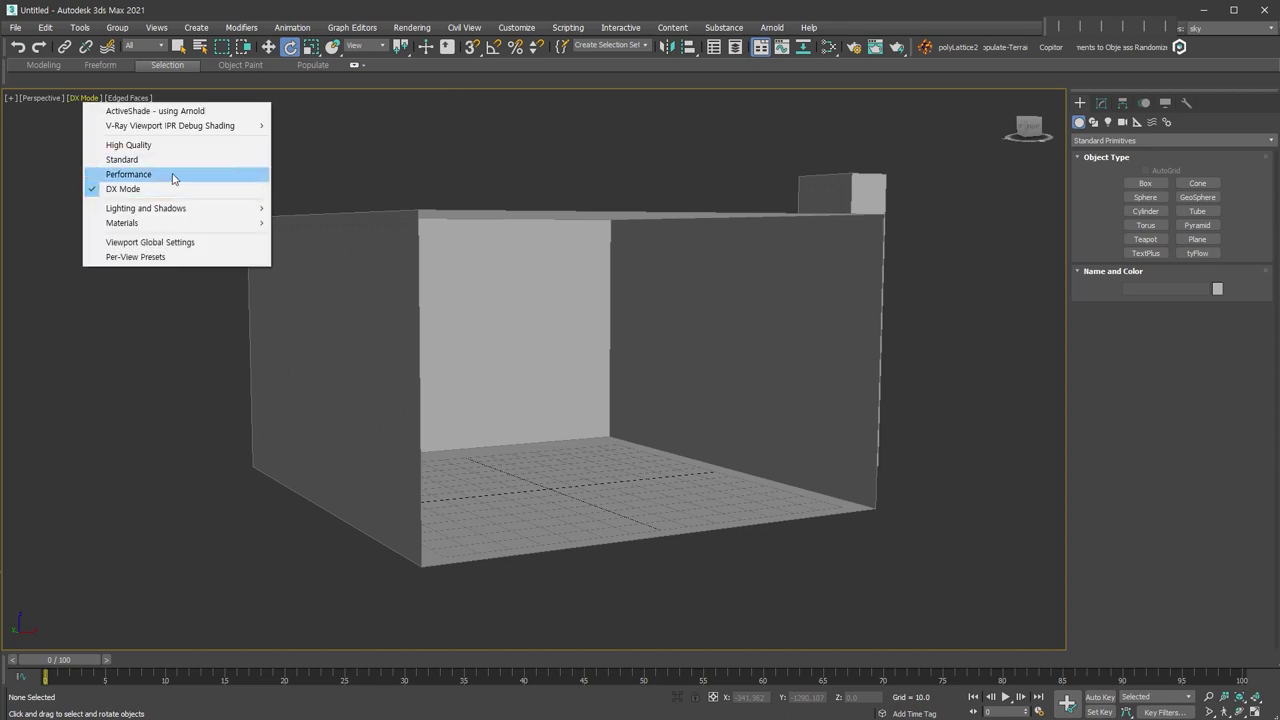
left_click(128, 174)
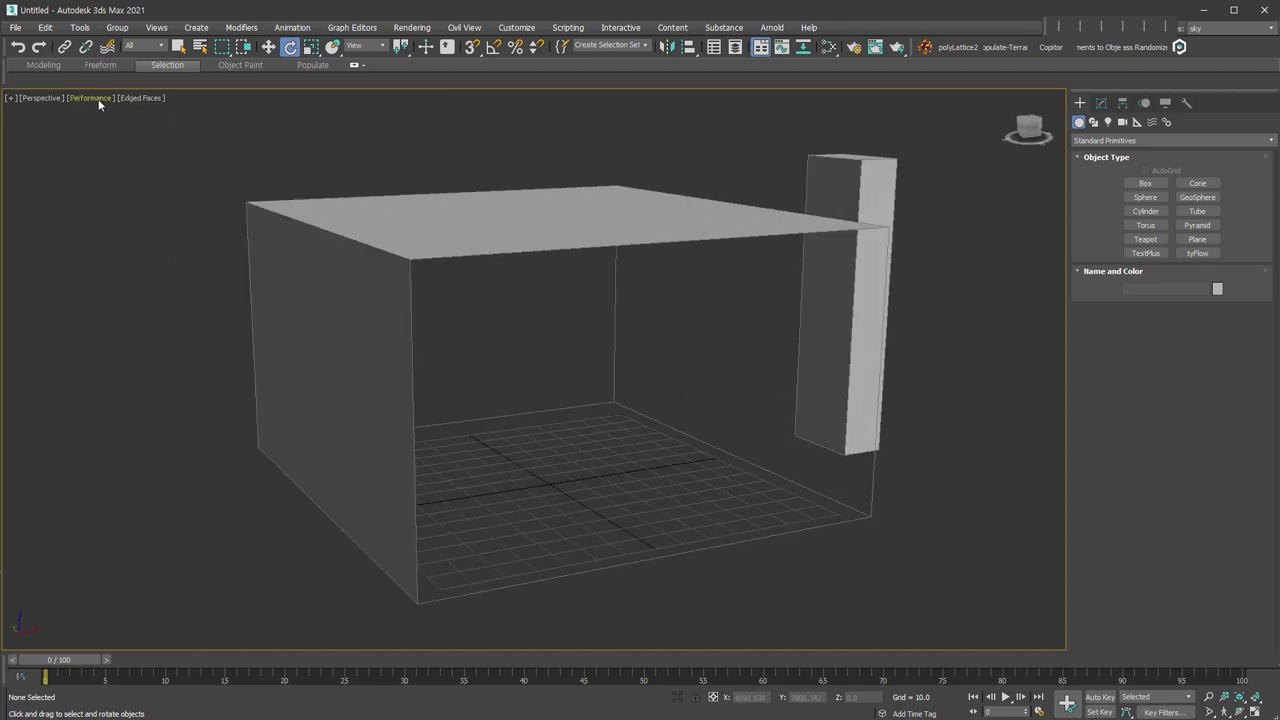
left_click(98, 99)
left_click(105, 160)
middle_click_drag(608, 370, 629, 360, "alt")
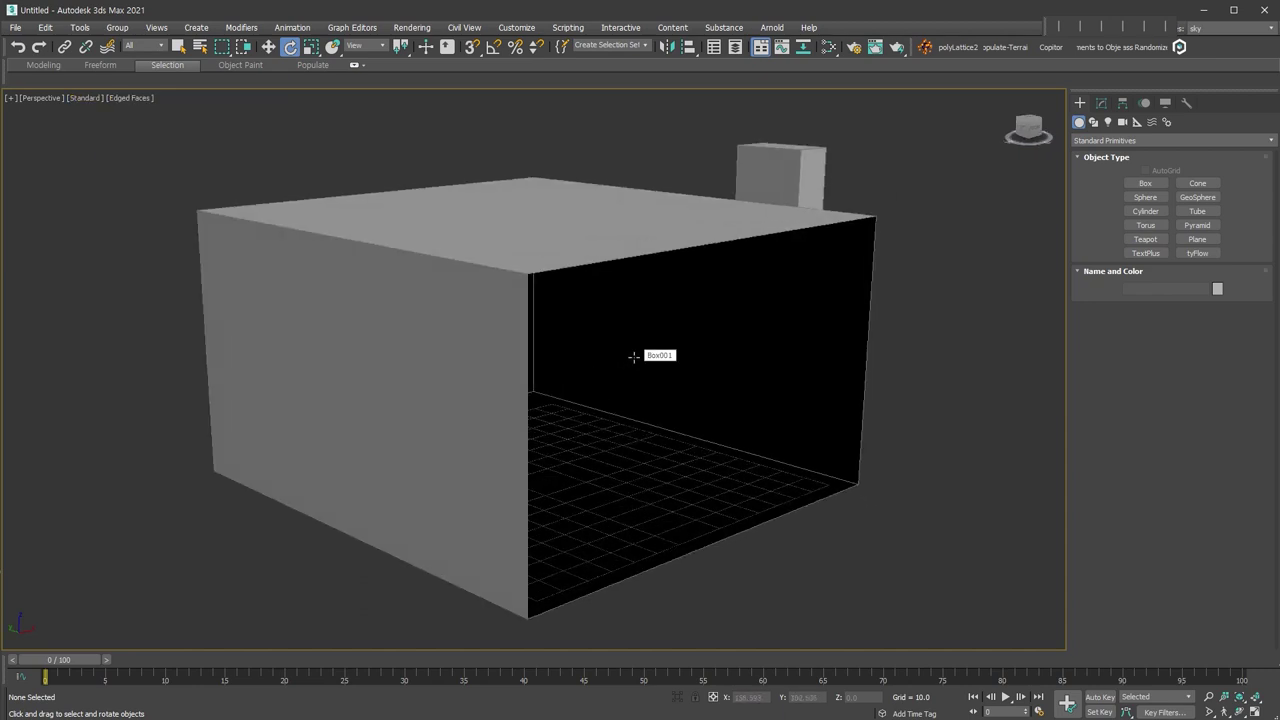
left_click(633, 356)
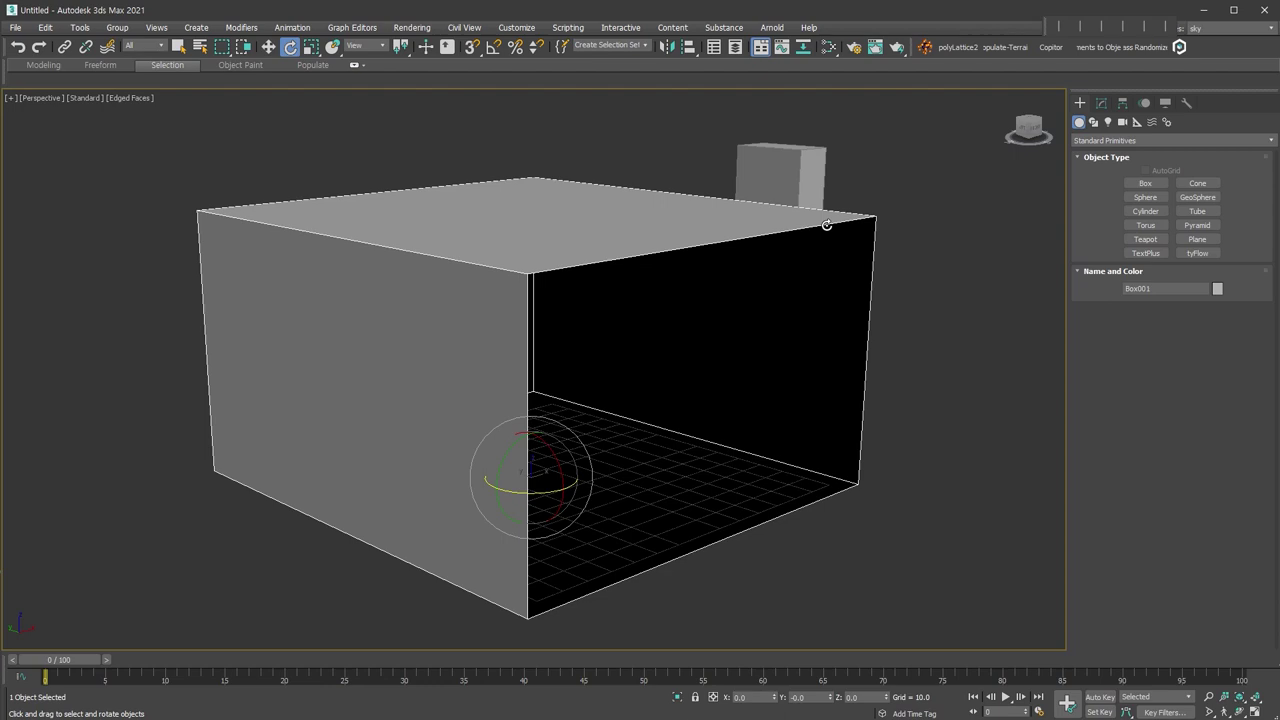
right_click(693, 336)
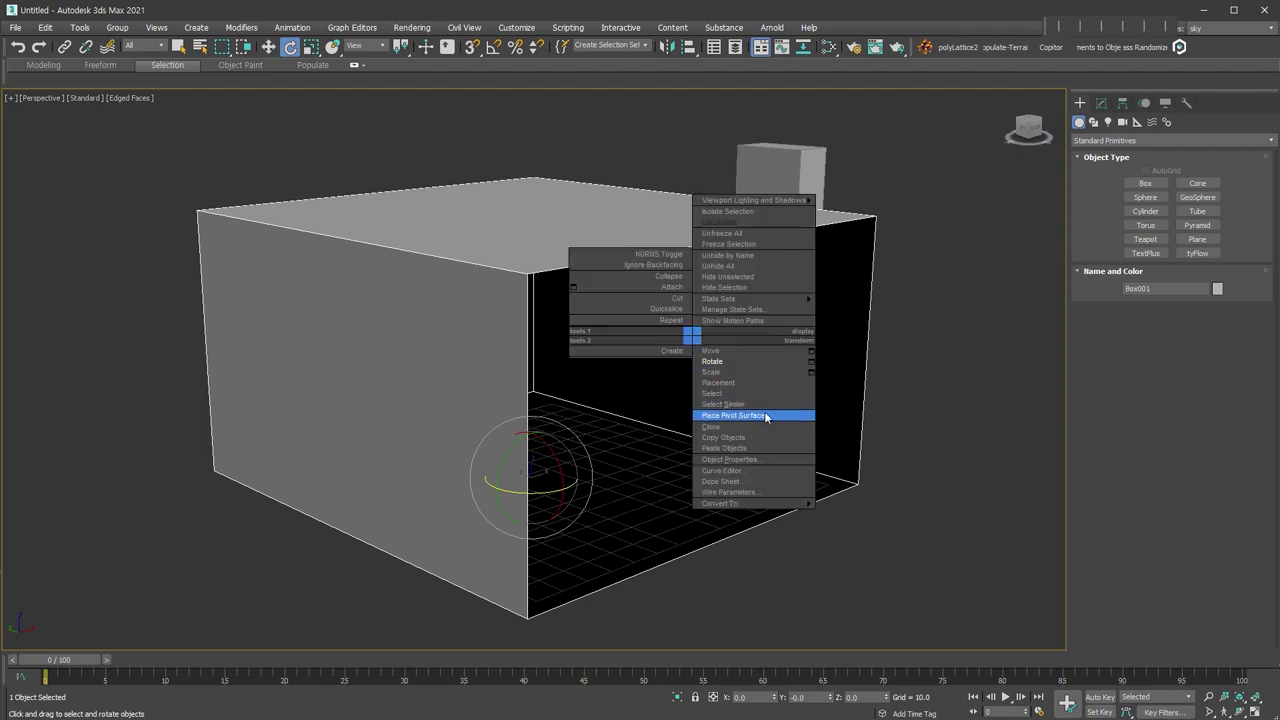
- Turn on Backface Cull in Box001's Object Properties
left_click(789, 461)
left_click(562, 407)
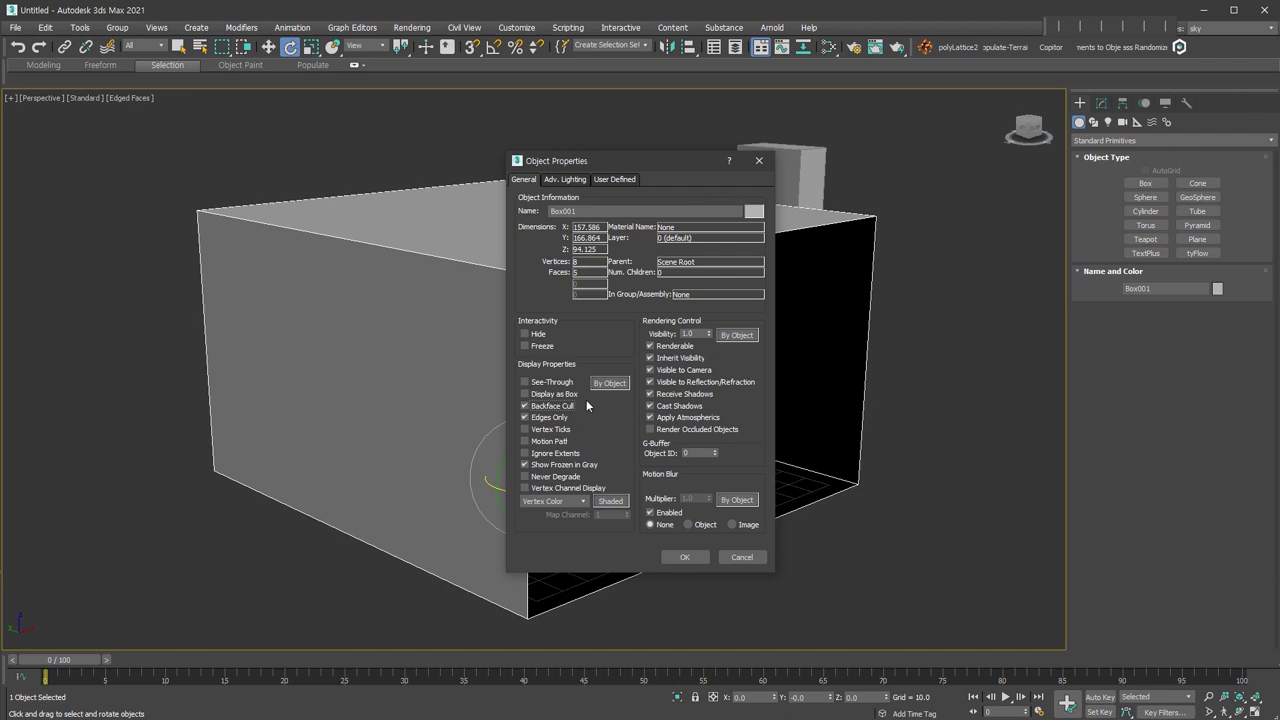
left_click(684, 557)
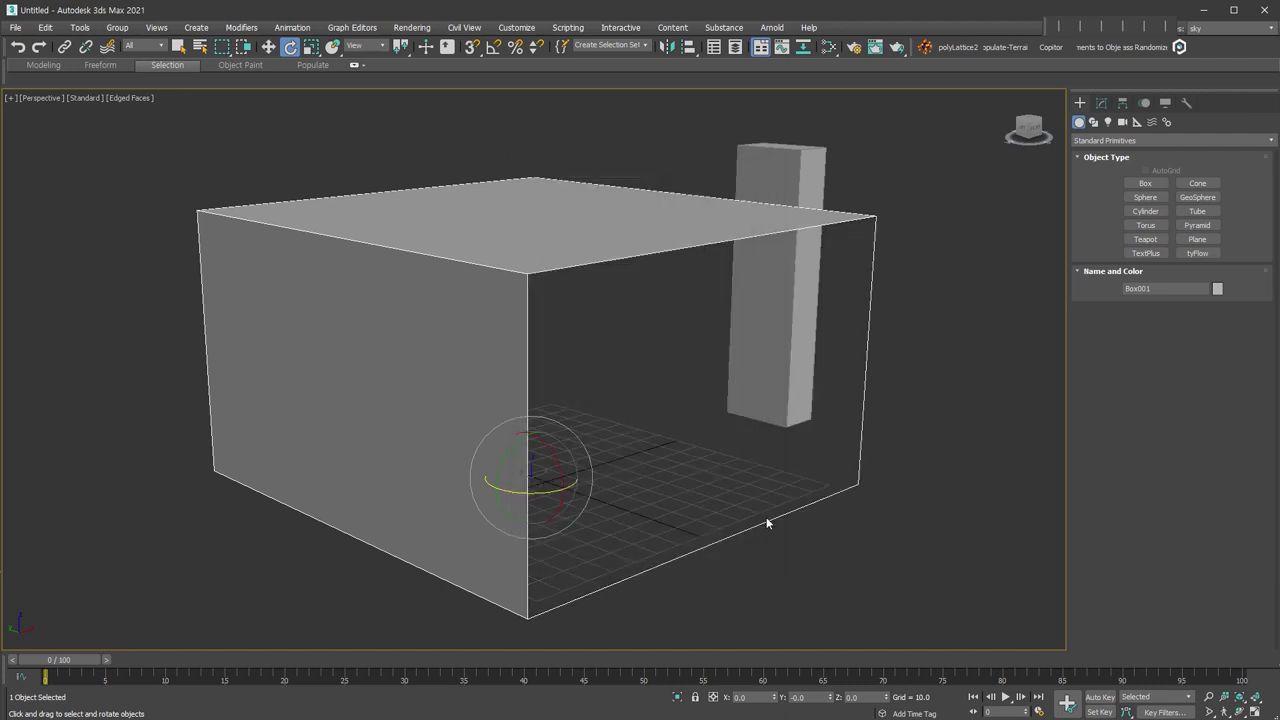
- Orbit around the room and switch viewport shading to Performance
mouse_move(767, 522)
middle_mouse_down("alt")
mouse_move(775, 533)
mouse_move(866, 528)
middle_mouse_up("alt")
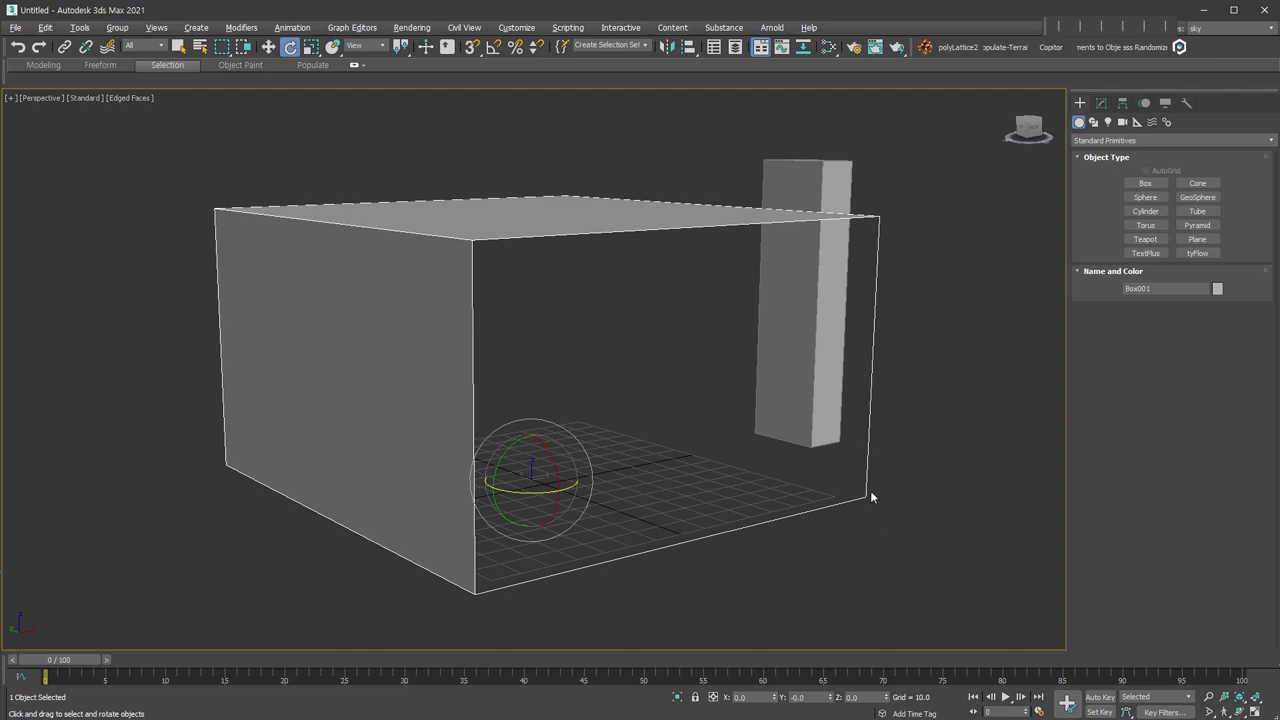
left_click(86, 97)
left_click(147, 169)
- Turn Backface Cull off again in Box001's Object Properties, then deselect the box
right_click(696, 428)
left_click(750, 553)
left_click(546, 408)
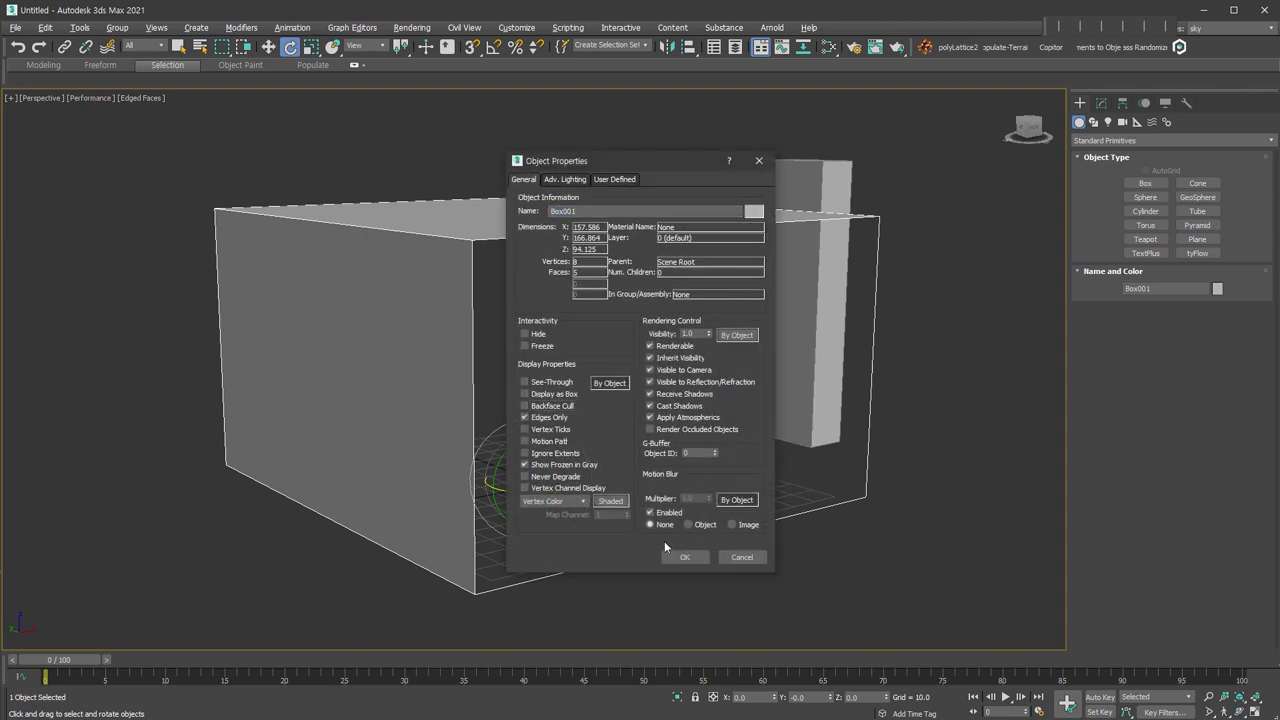
left_click(684, 557)
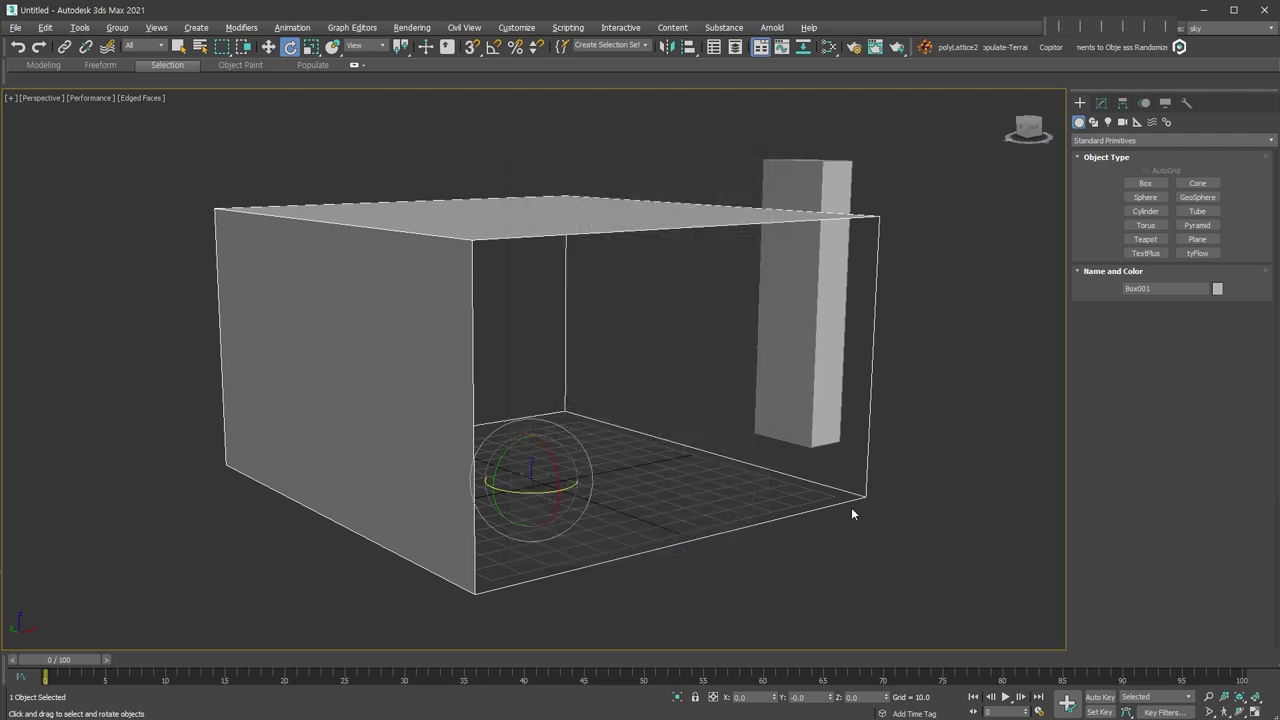
left_click(851, 508)
middle_click_drag(851, 508, 725, 476, "alt")
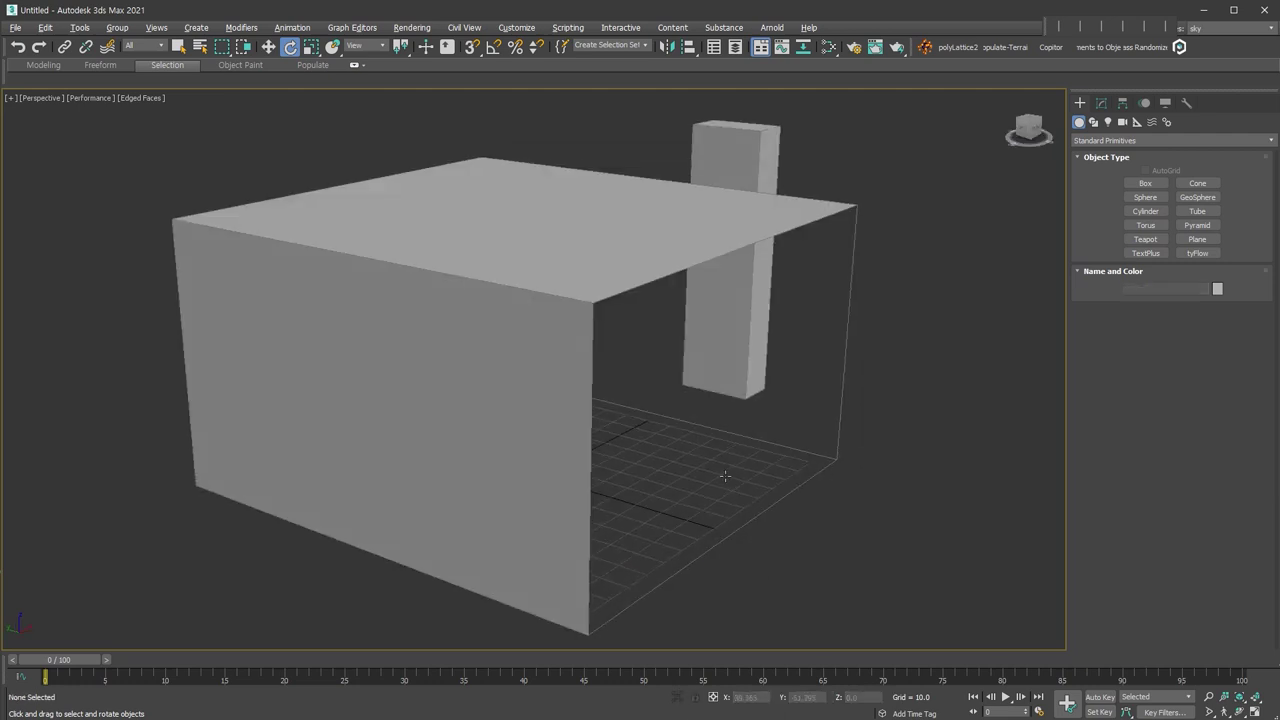
- Select all five polygons of Box001 in Polygon mode and flip their normals
scroll(730, 465, "down", 3)
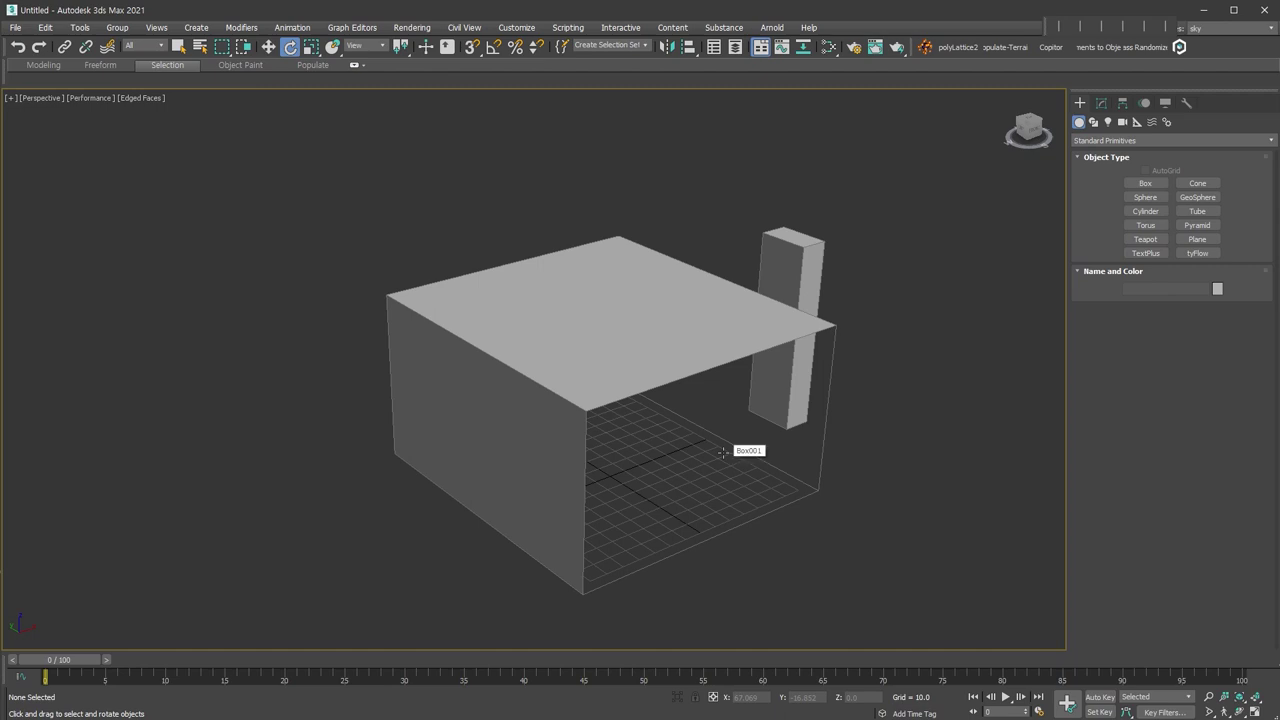
left_click(723, 452)
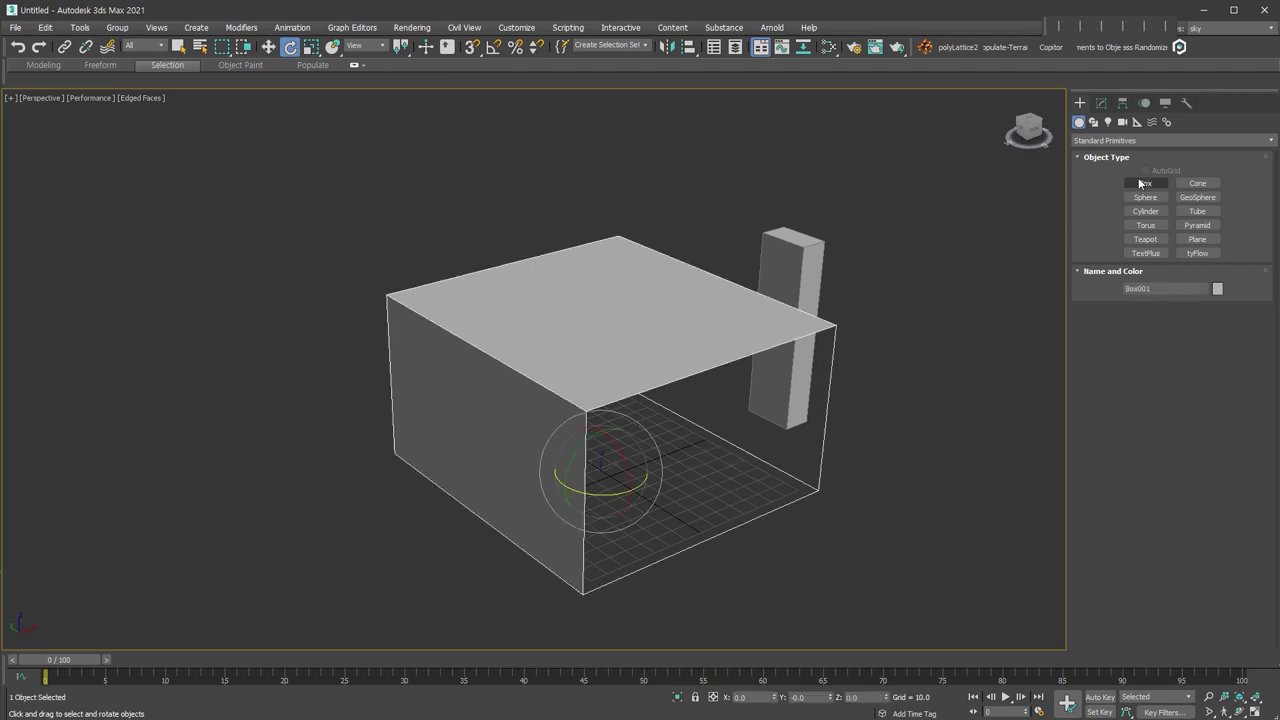
left_click(1101, 102)
left_click(1186, 410)
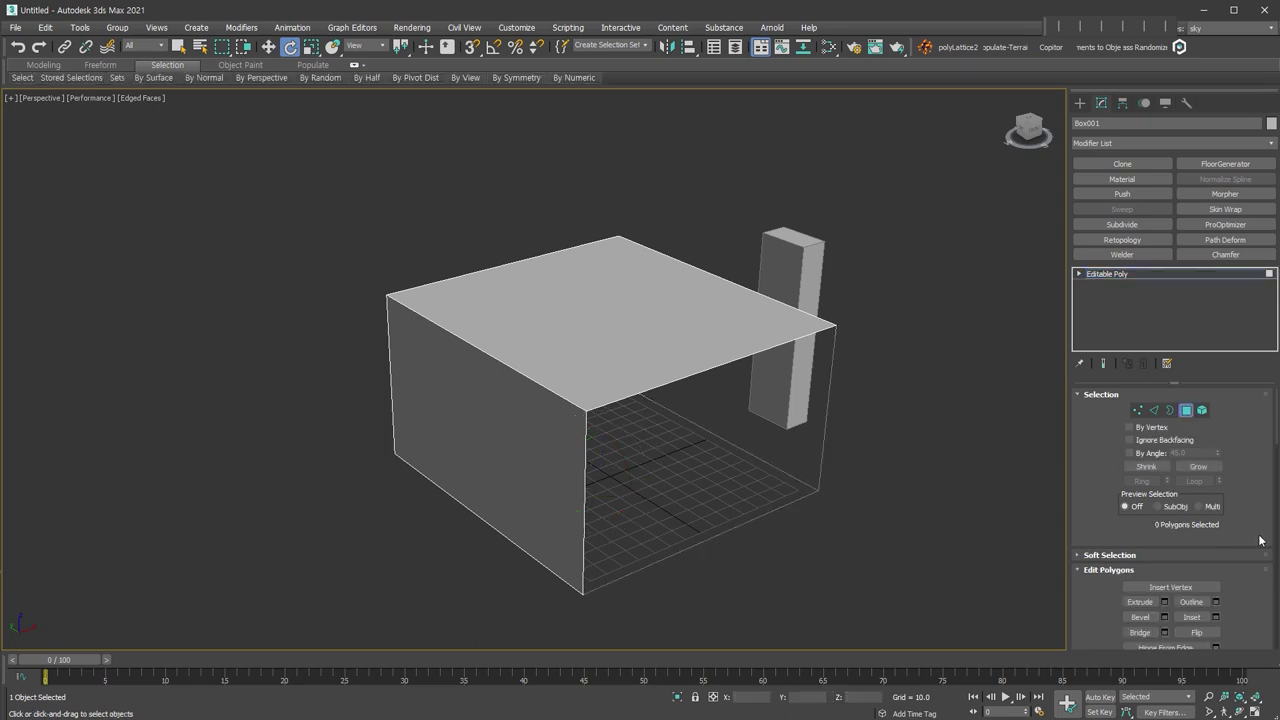
key("ctrl+a")
middle_click_drag(700, 496, 869, 496, "alt")
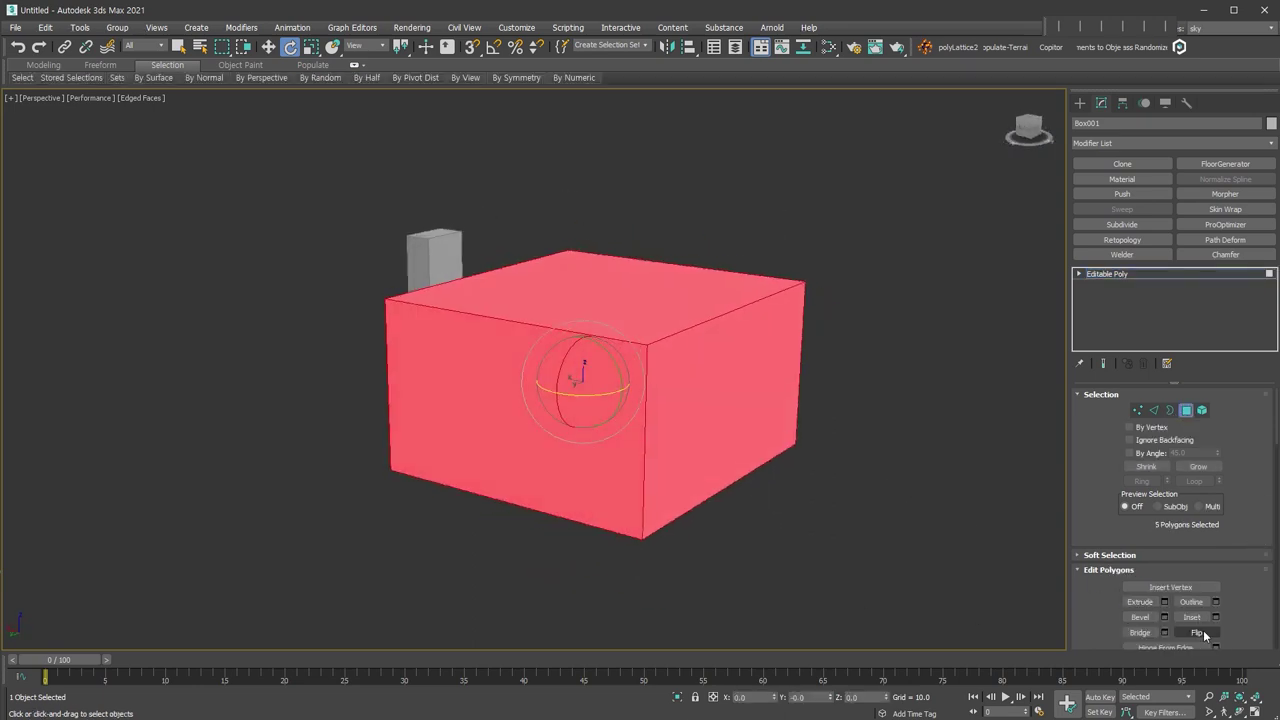
key("Delete")
left_click(1184, 410)
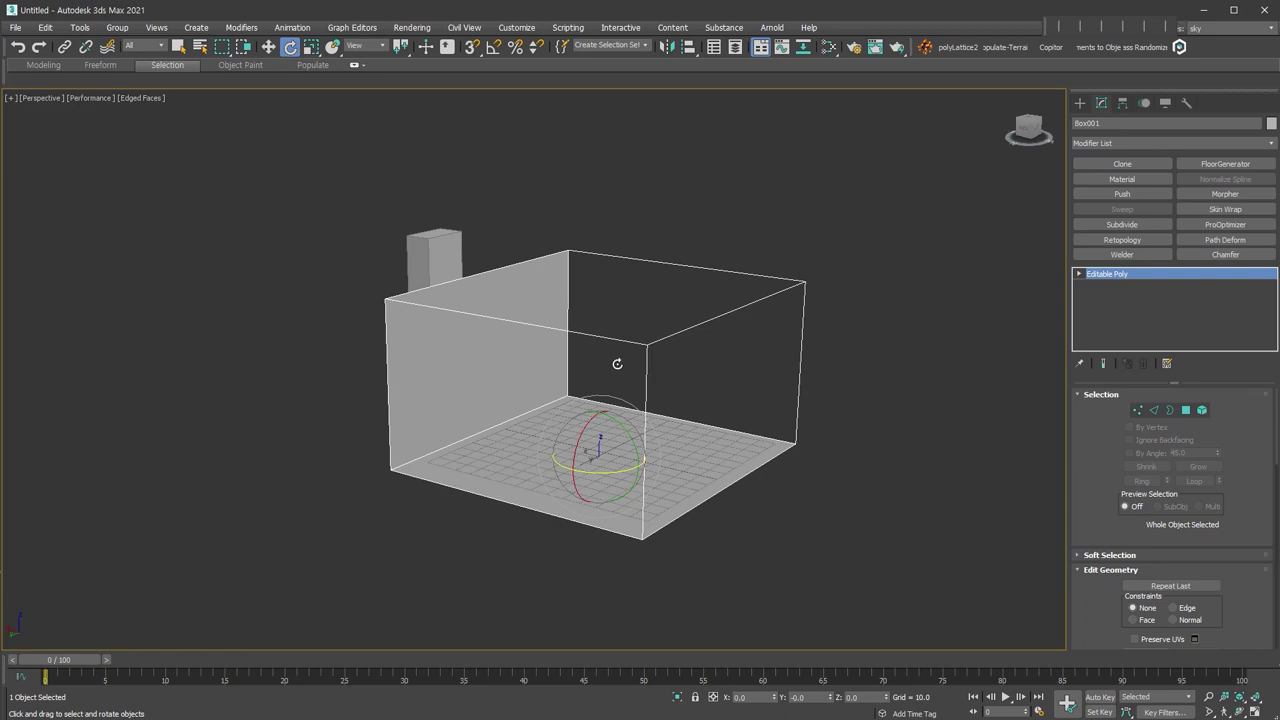
middle_click_drag(611, 366, 585, 389, "alt")
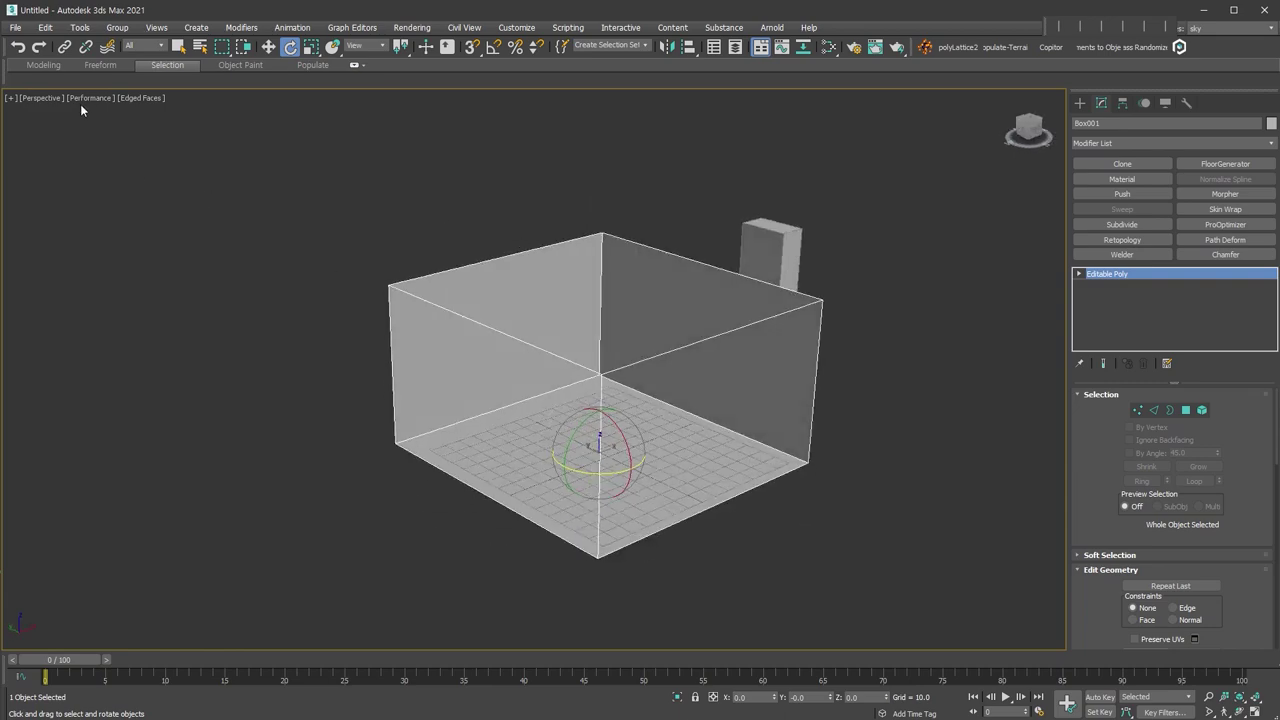
- Enable Backface Cull in the room box's Object Properties
middle_click_drag(595, 447, 627, 435, "alt")
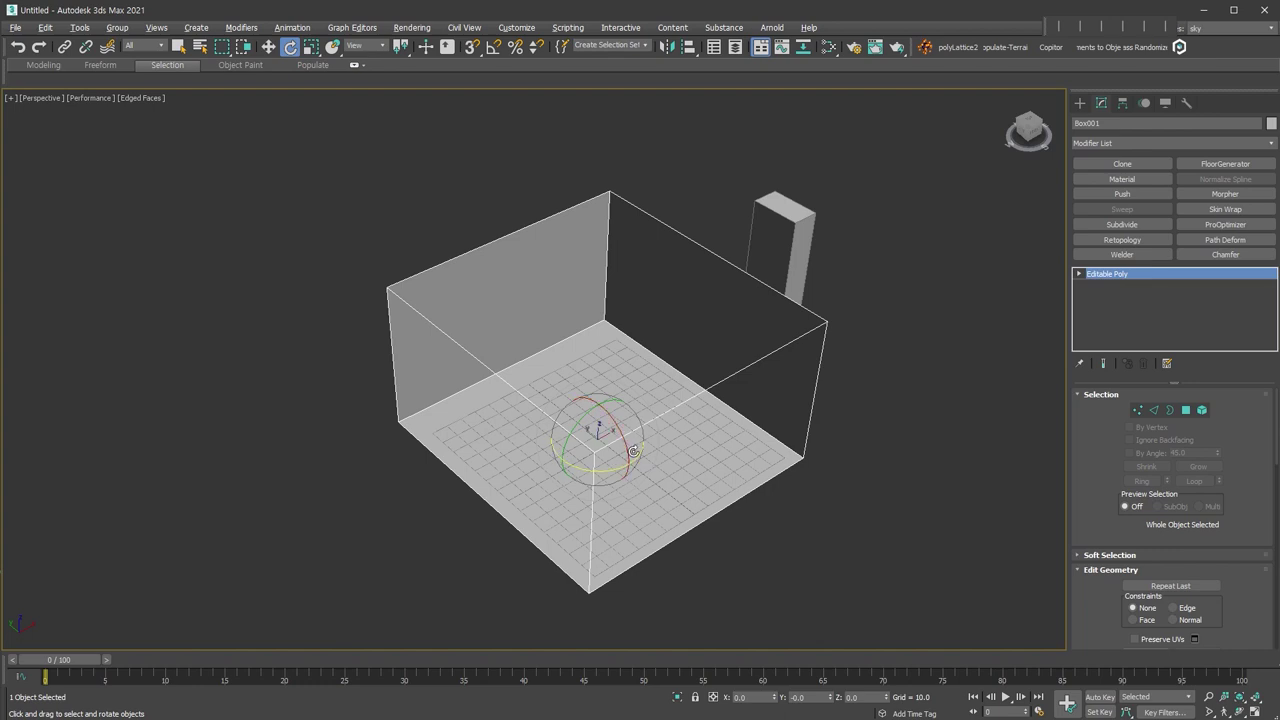
middle_click_drag(697, 507, 655, 410, "alt")
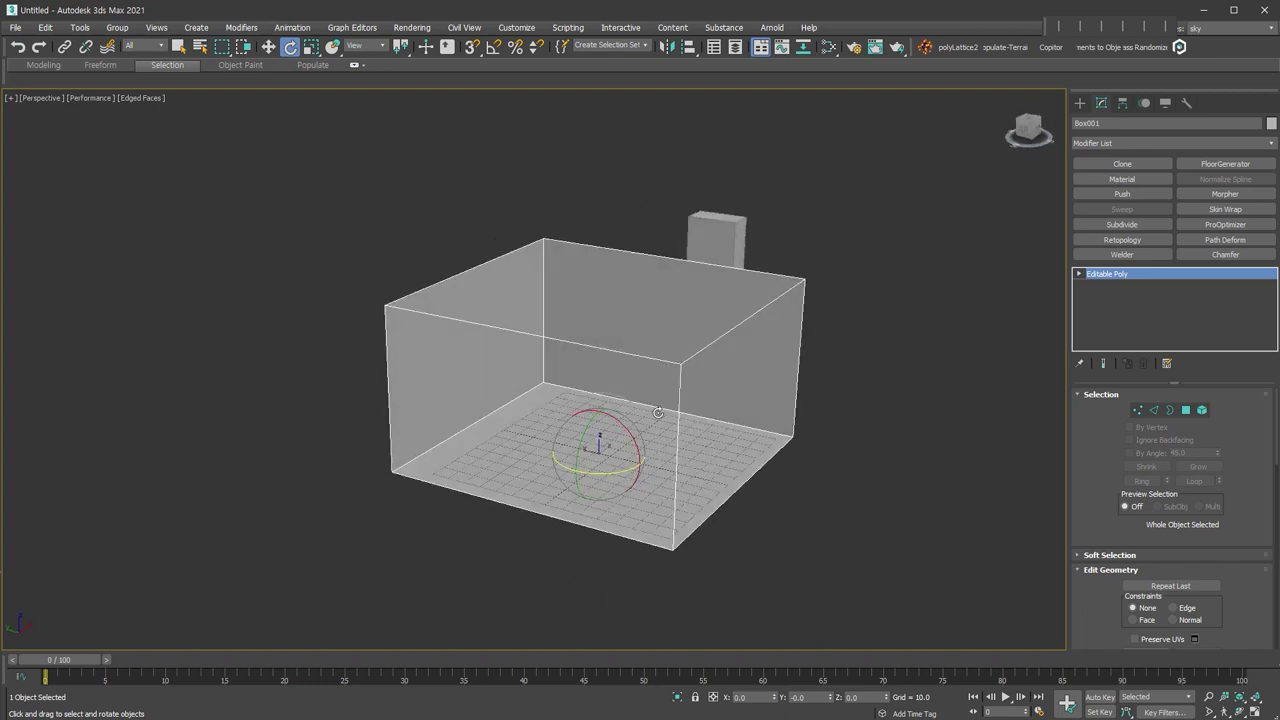
right_click(617, 371)
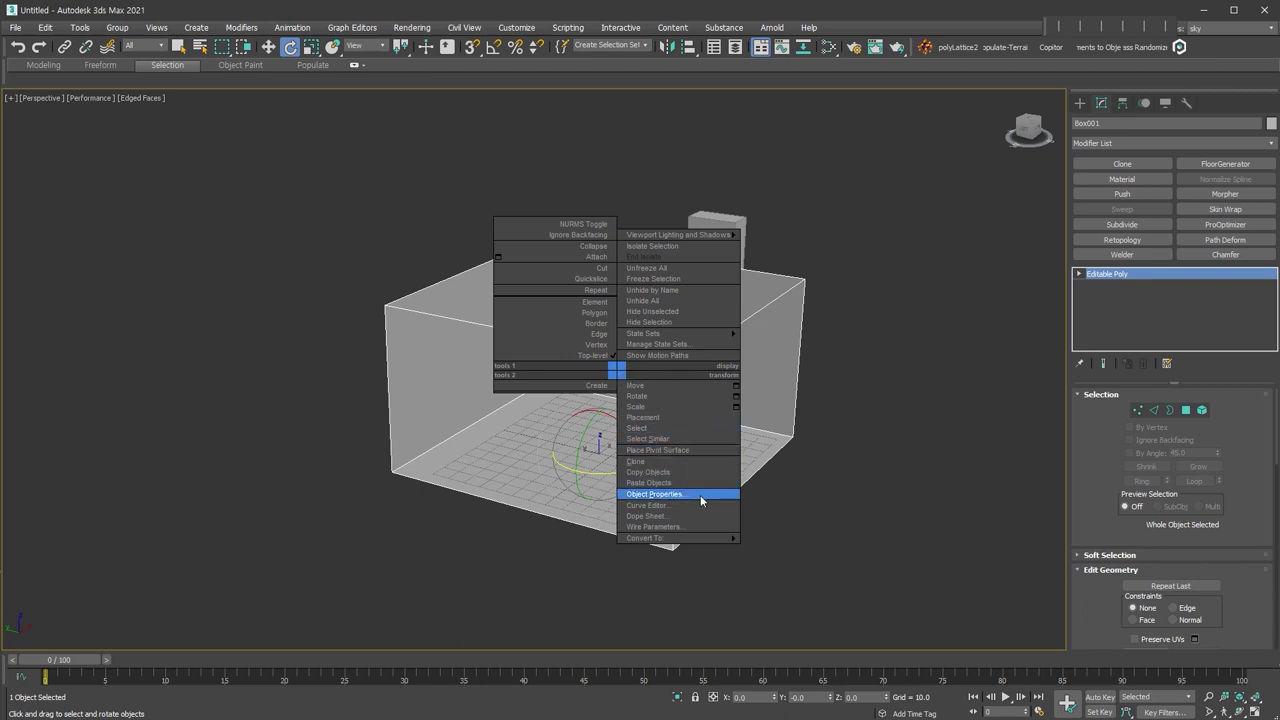
left_click(700, 495)
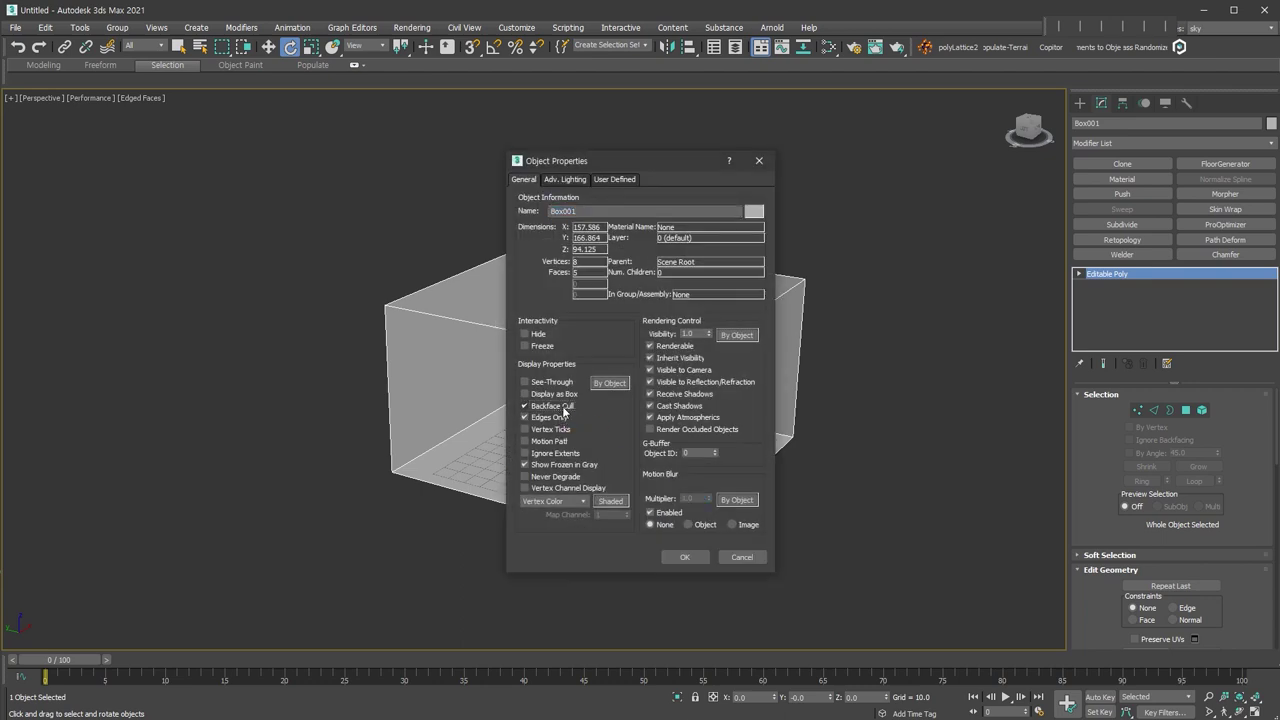
left_click(689, 557)
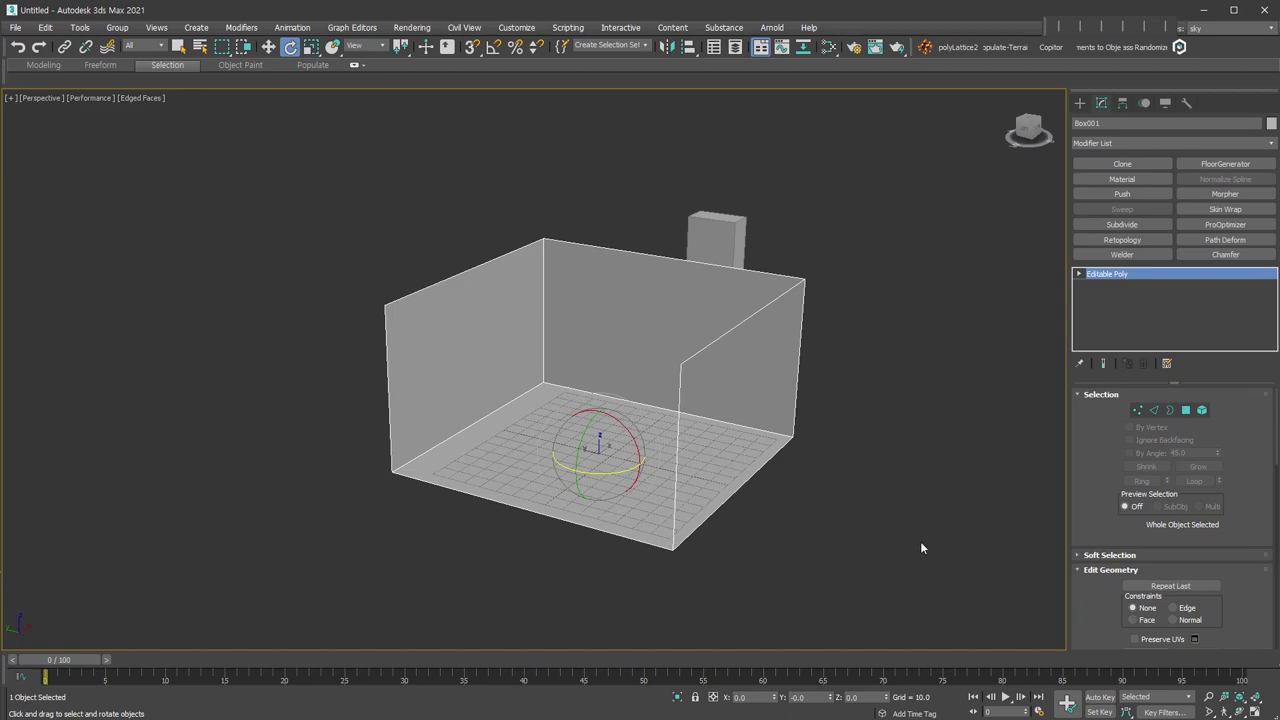
- Select the room's floor polygon in Polygon mode, then return to object level
scroll(841, 493, "up", 2)
scroll(870, 501, "up", 3)
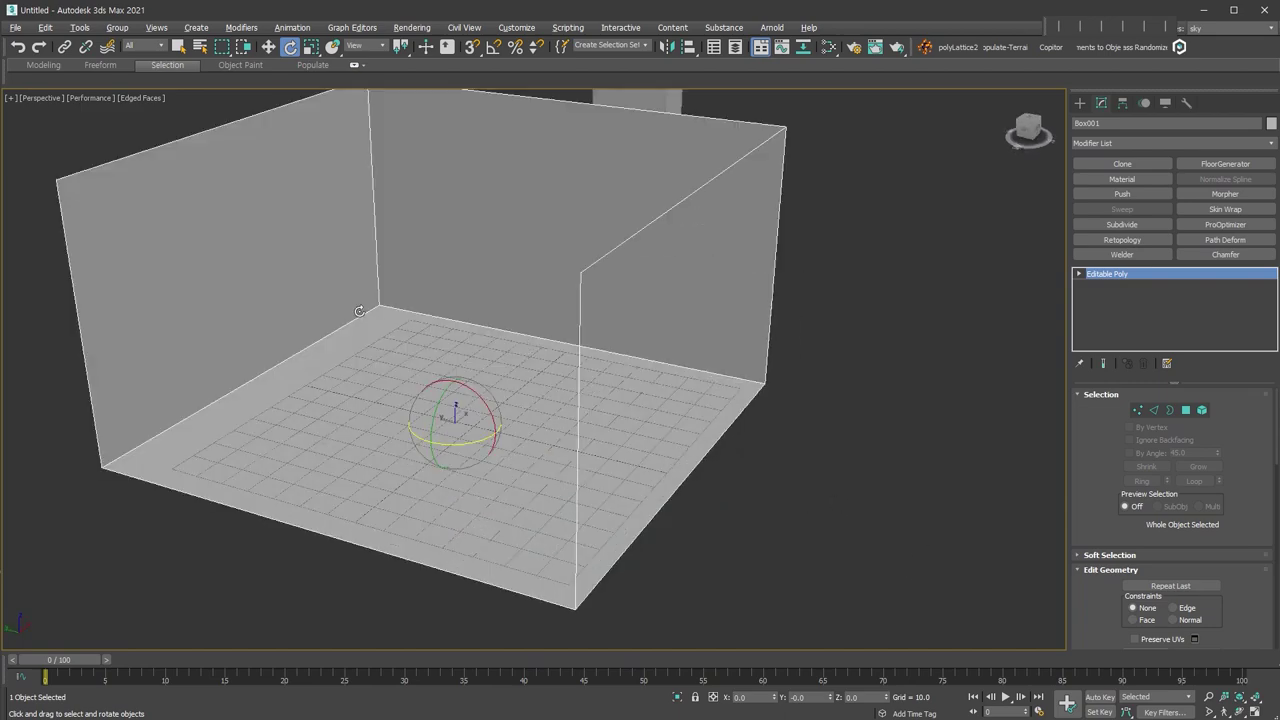
middle_click_drag(359, 311, 523, 372, "alt")
right_click(523, 372)
left_click(548, 391)
left_click(1186, 410)
left_click(649, 585)
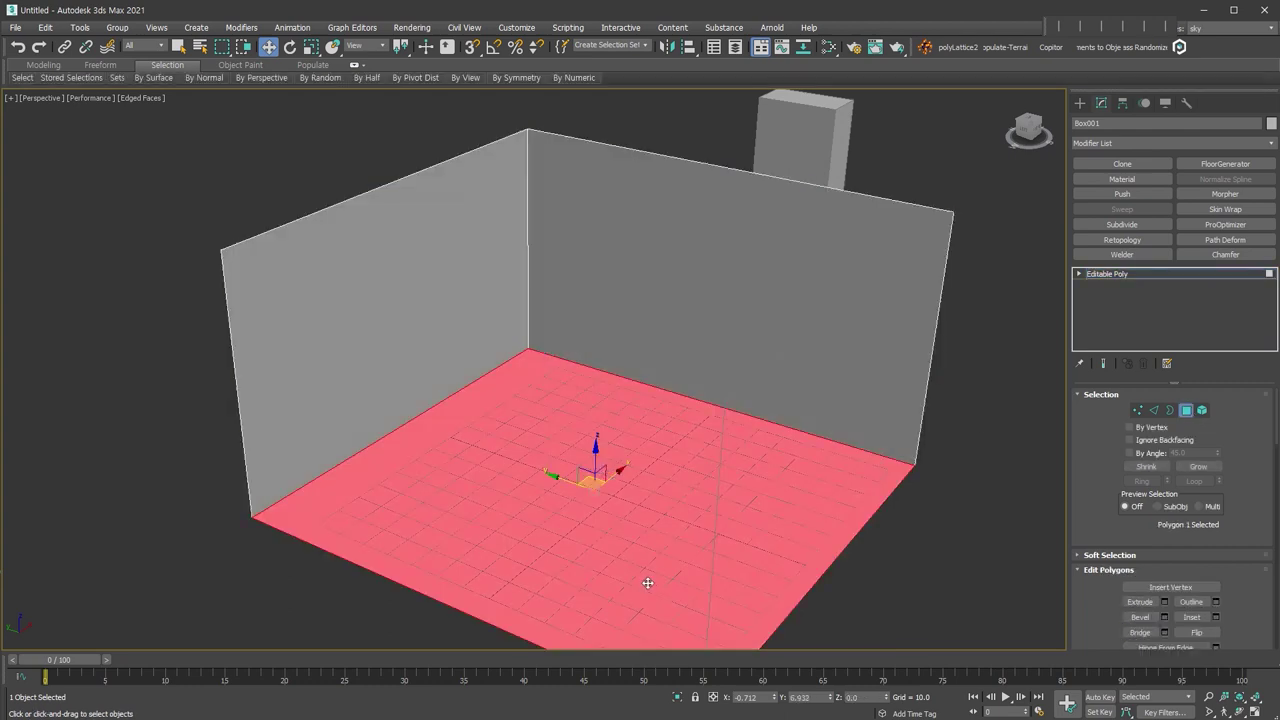
scroll(648, 583, "down", 3)
key("4")
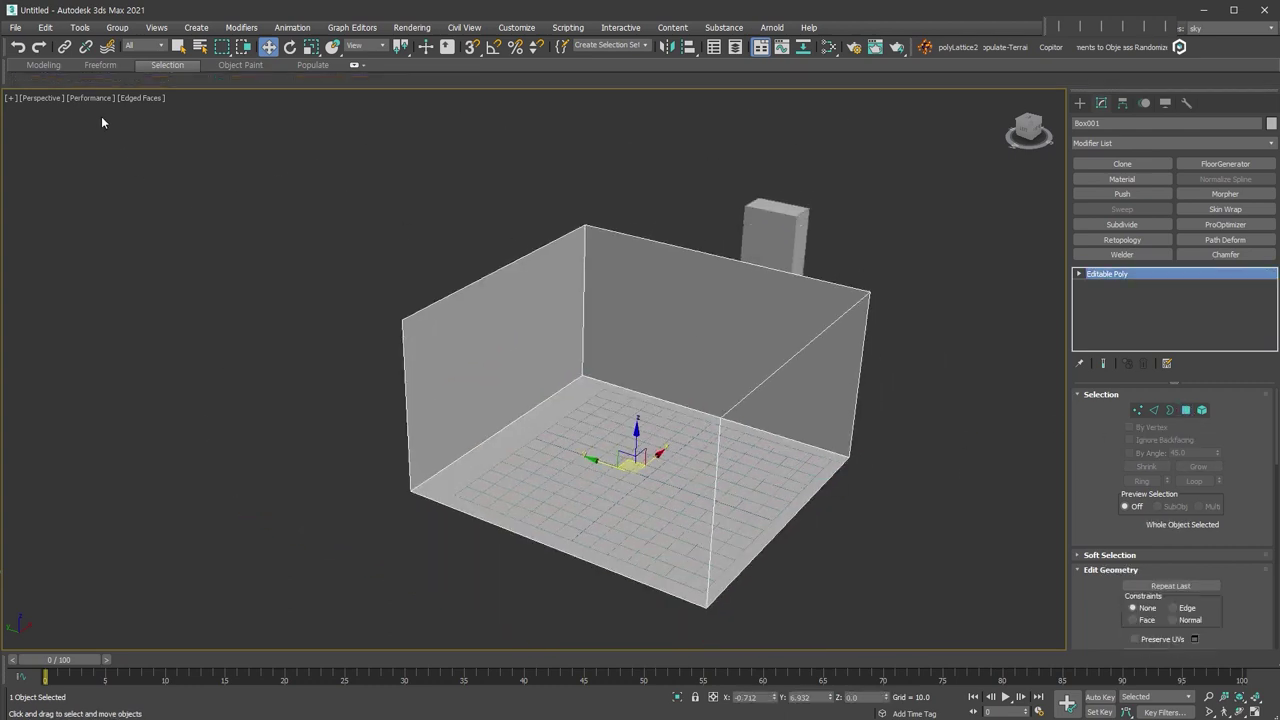
left_click(90, 97)
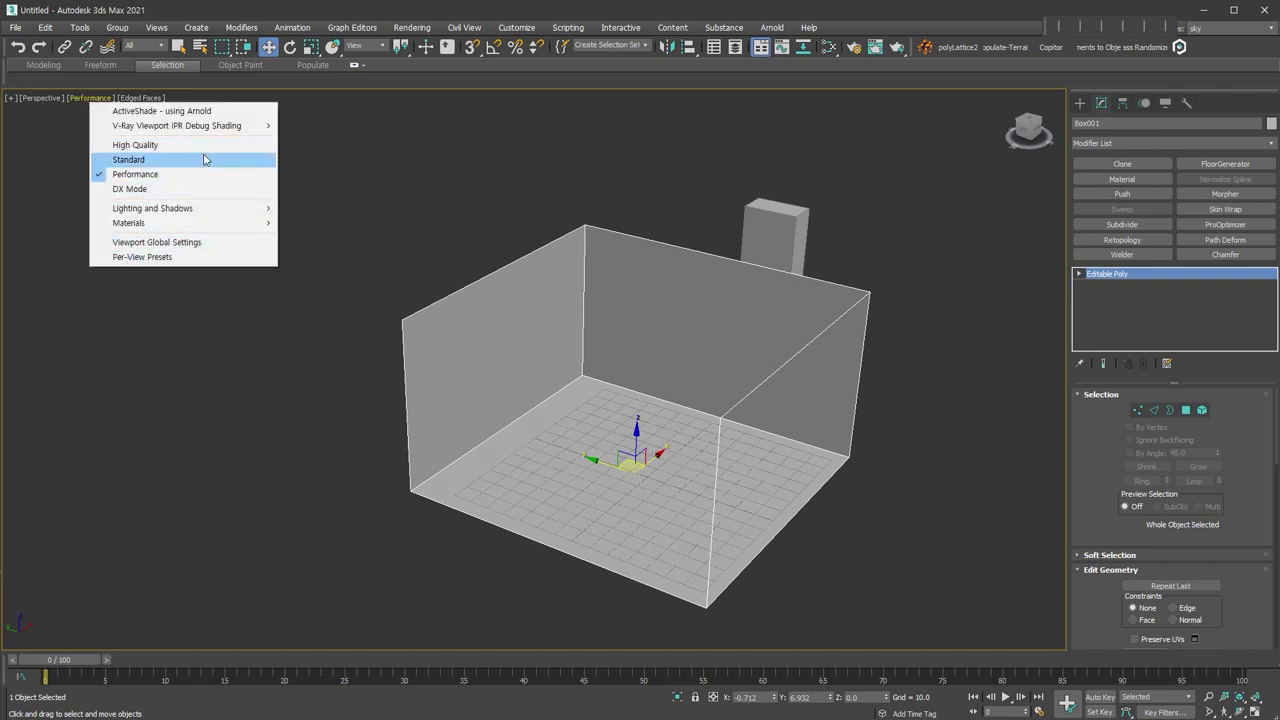
left_click(388, 167)
left_click(388, 167)
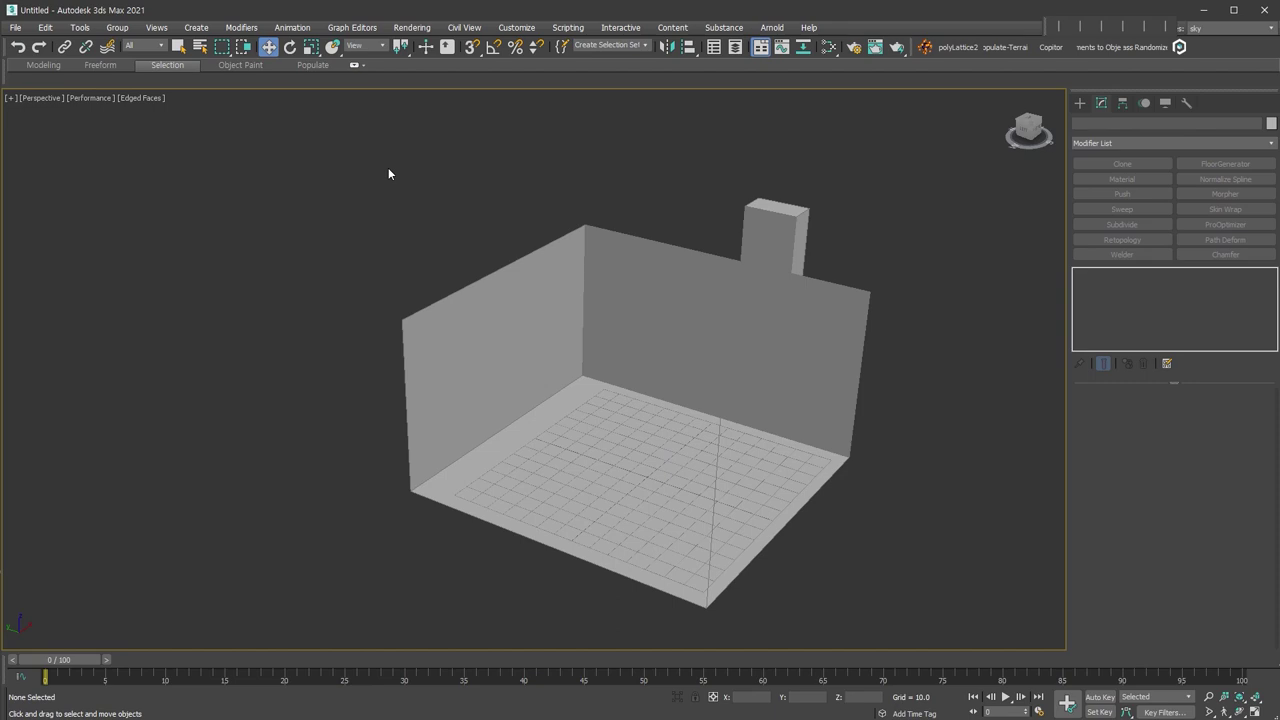
left_click(509, 321)
right_click(654, 398)
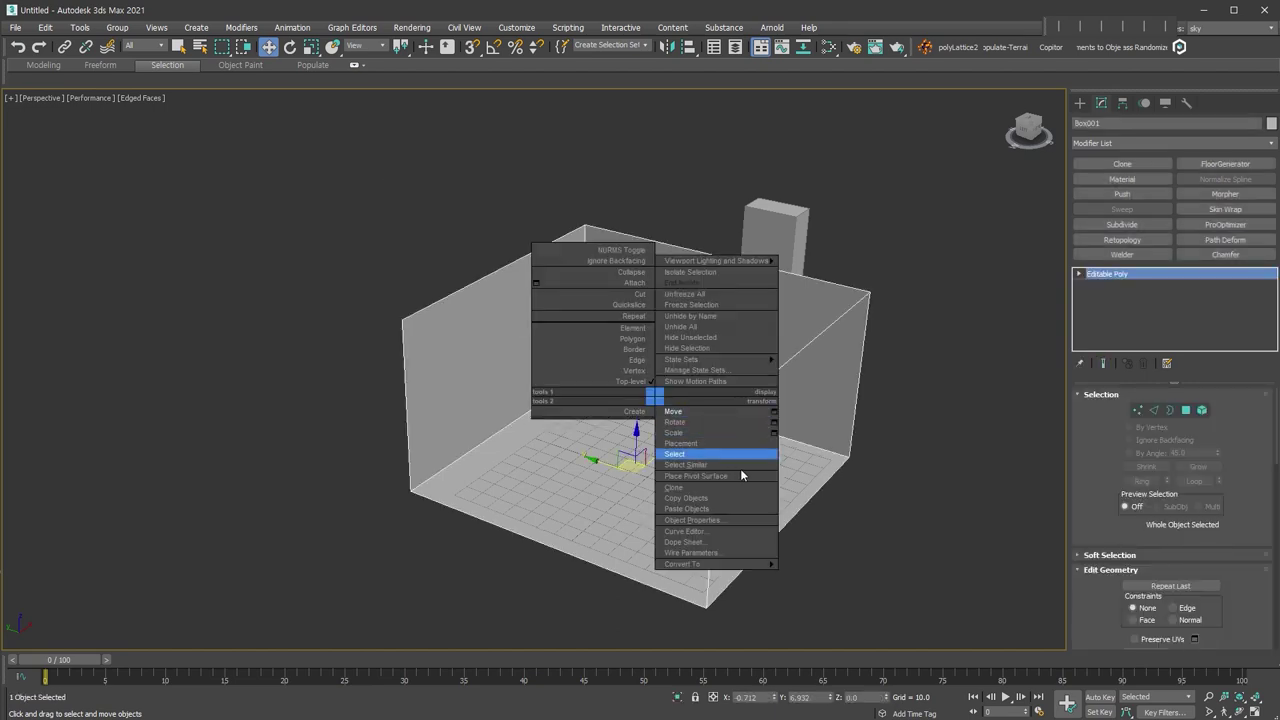
left_click(744, 519)
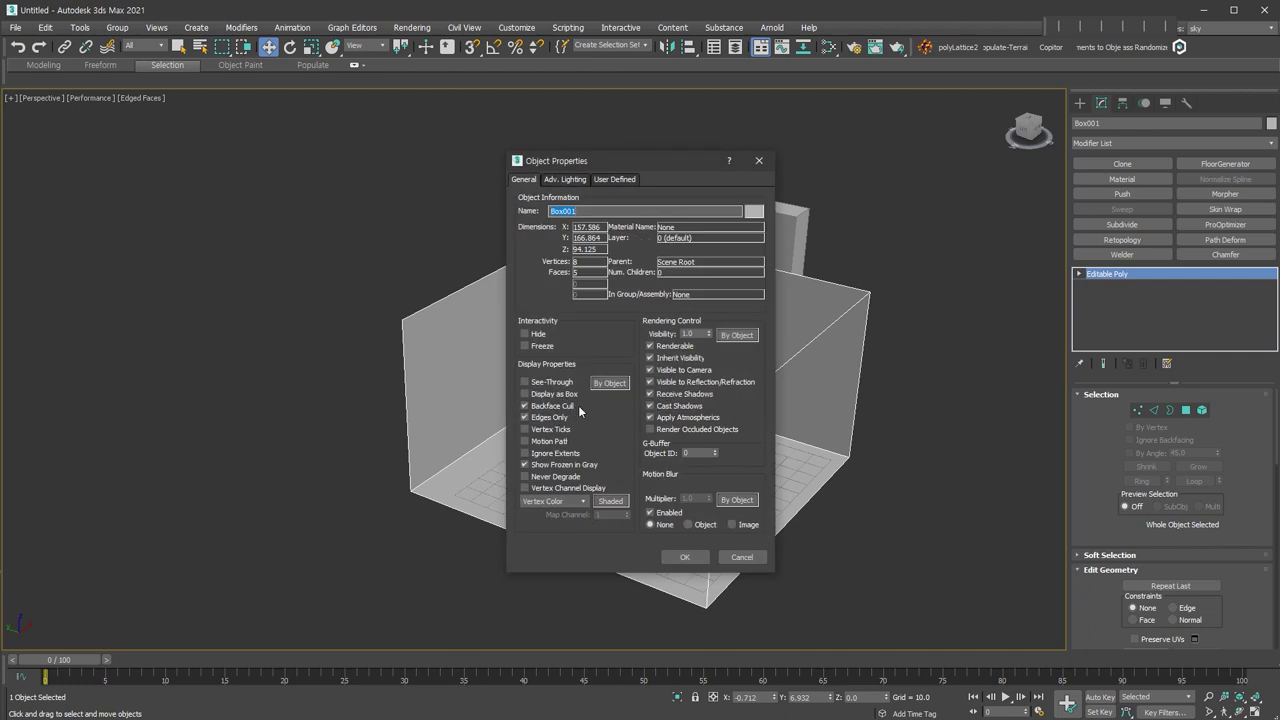
left_click(742, 557)
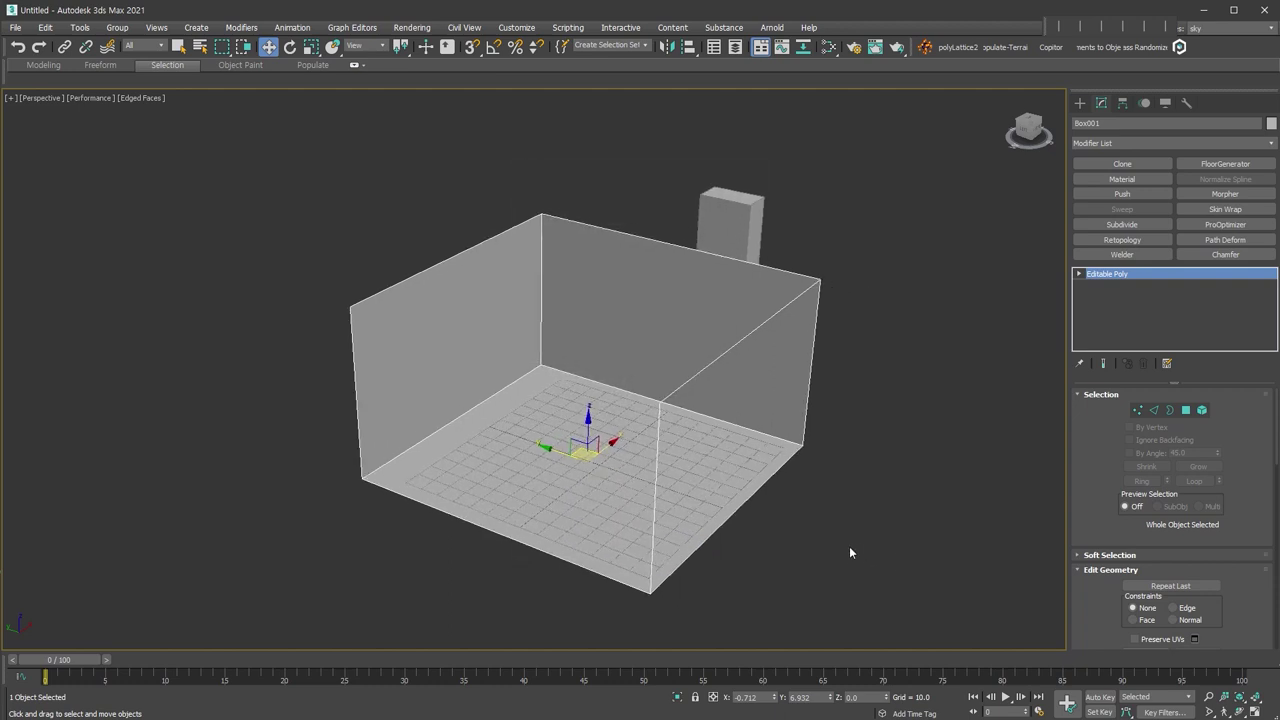